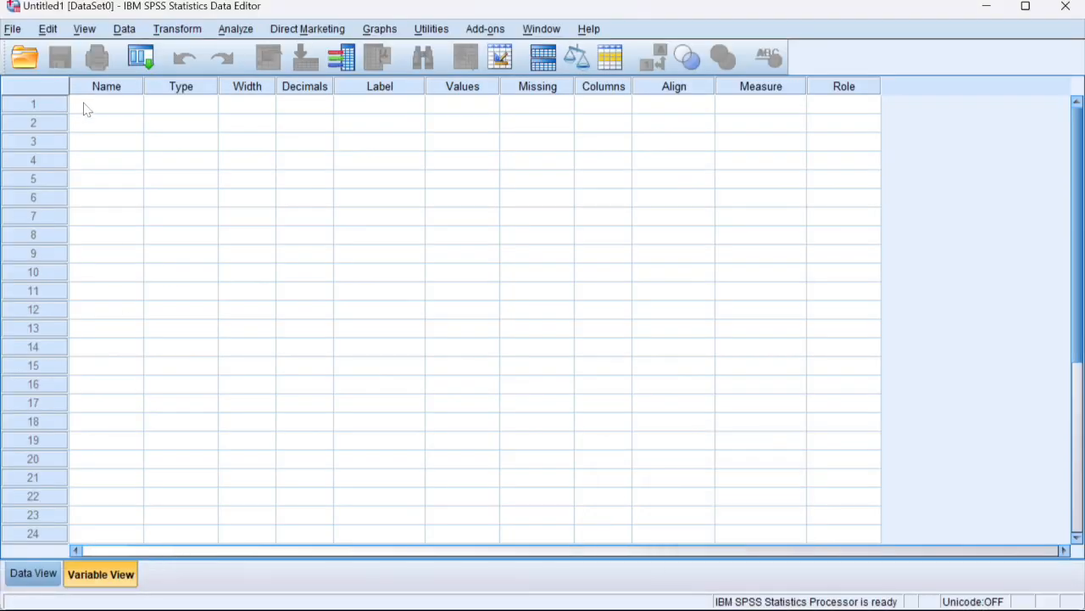
# Step: Define five variables named x1, x2, x3, x4 and y in the first five rows of the variable list
pyautogui.click(90, 111)
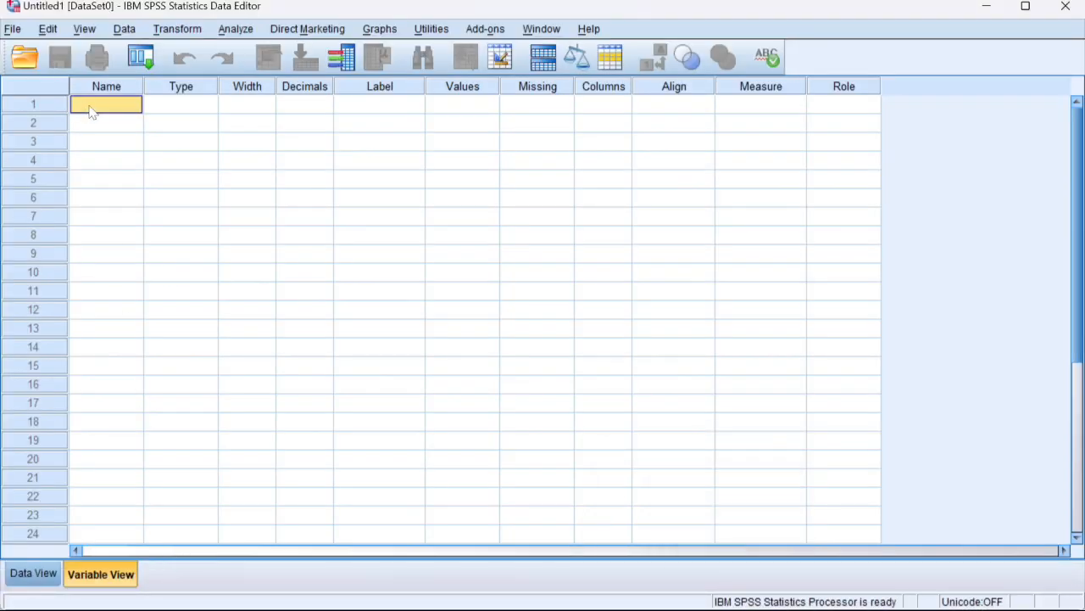
pyautogui.write('x1')
pyautogui.click(100, 123)
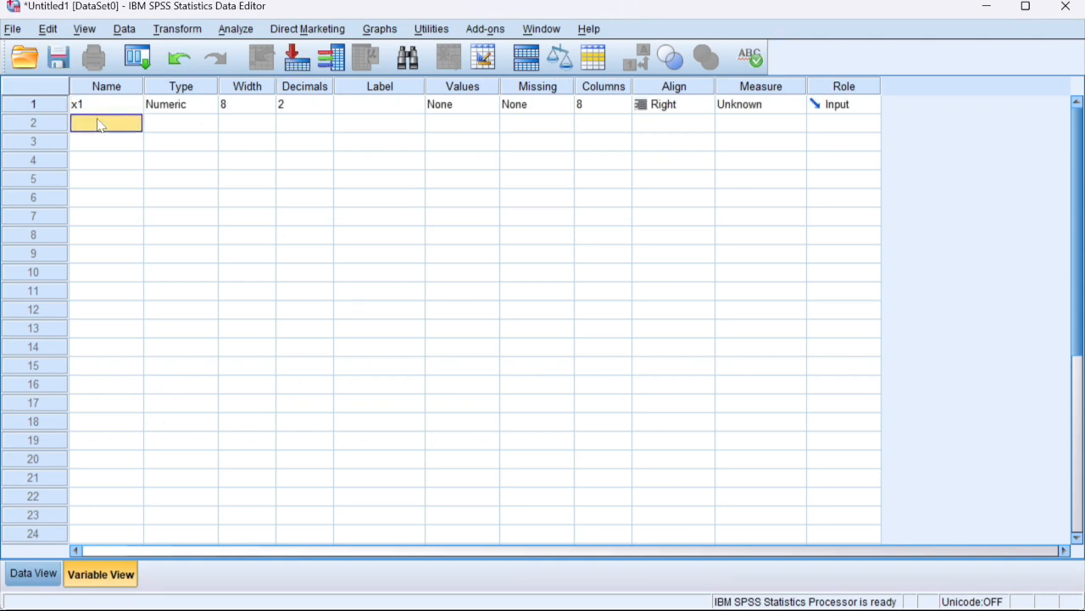
pyautogui.write('x2')
pyautogui.click(100, 142)
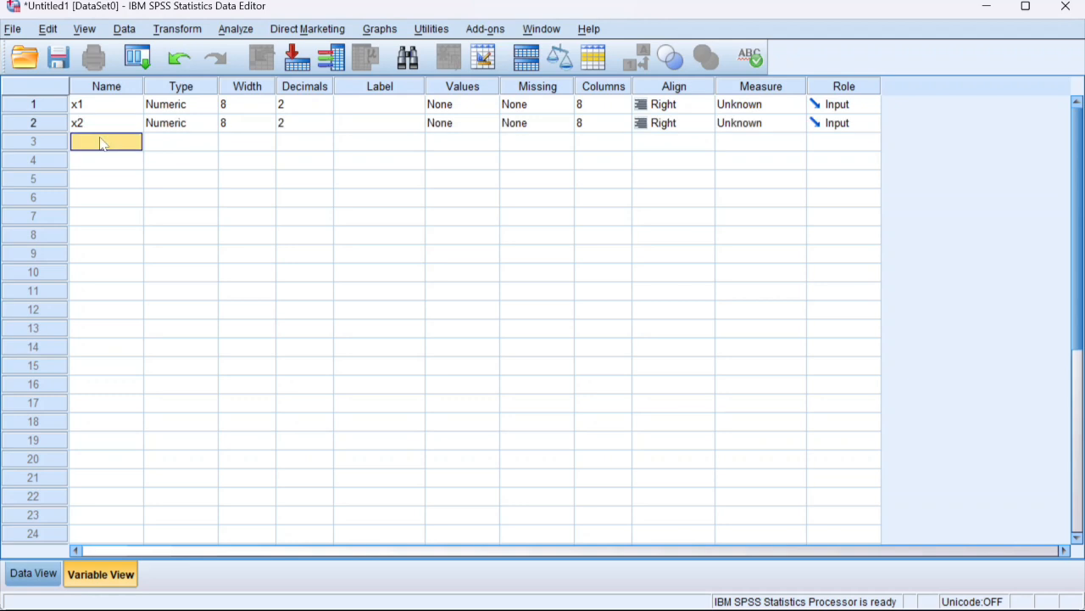
pyautogui.write('x3')
pyautogui.click(102, 161)
pyautogui.write('x')
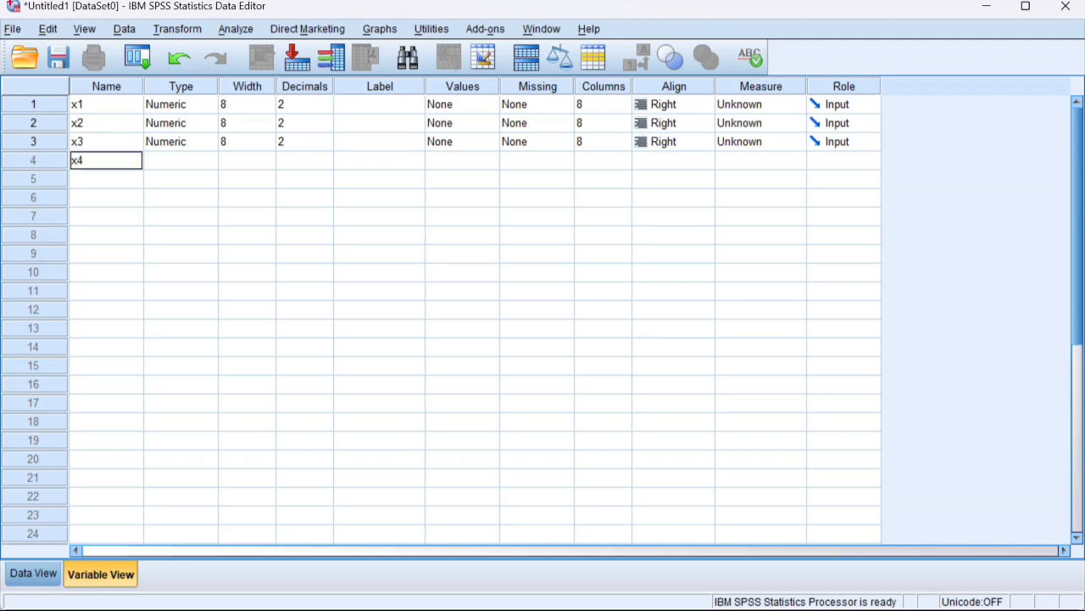
pyautogui.click(101, 179)
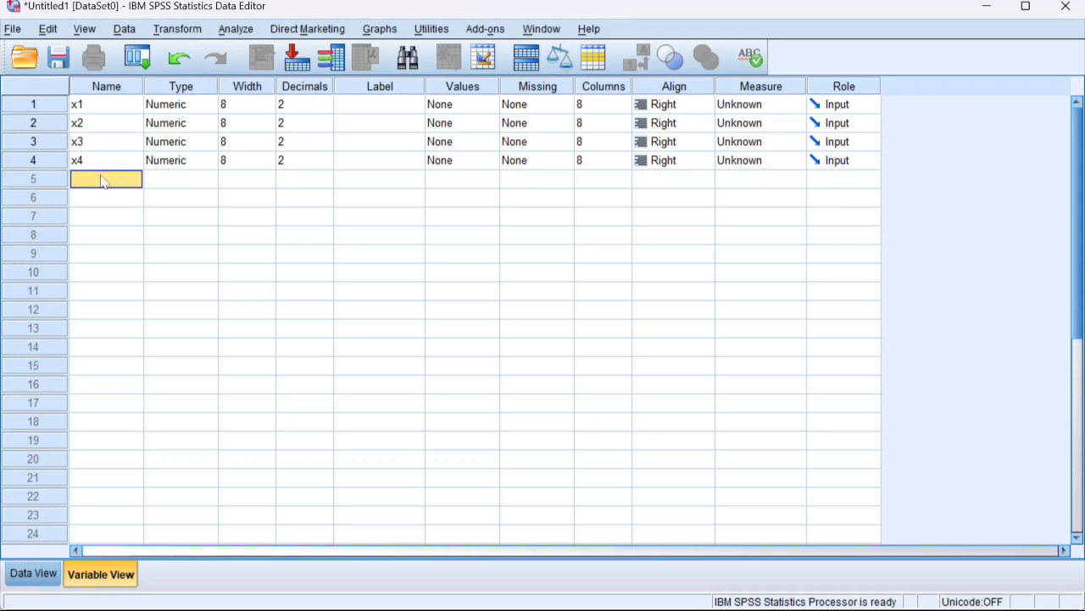
pyautogui.write('y')
# Step: Show the data grid, switch to the DATA LATIHAN ANREG workbook in Excel and copy the values in A2:E14
pyautogui.click(41, 572)
pyautogui.moveTo(543, 608)
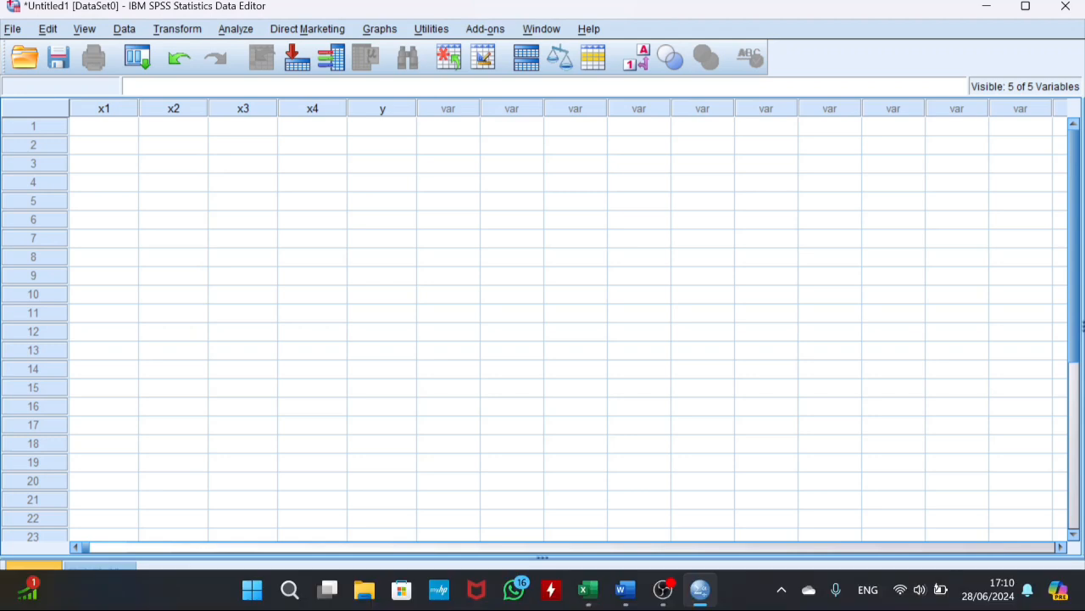
pyautogui.moveTo(585, 591)
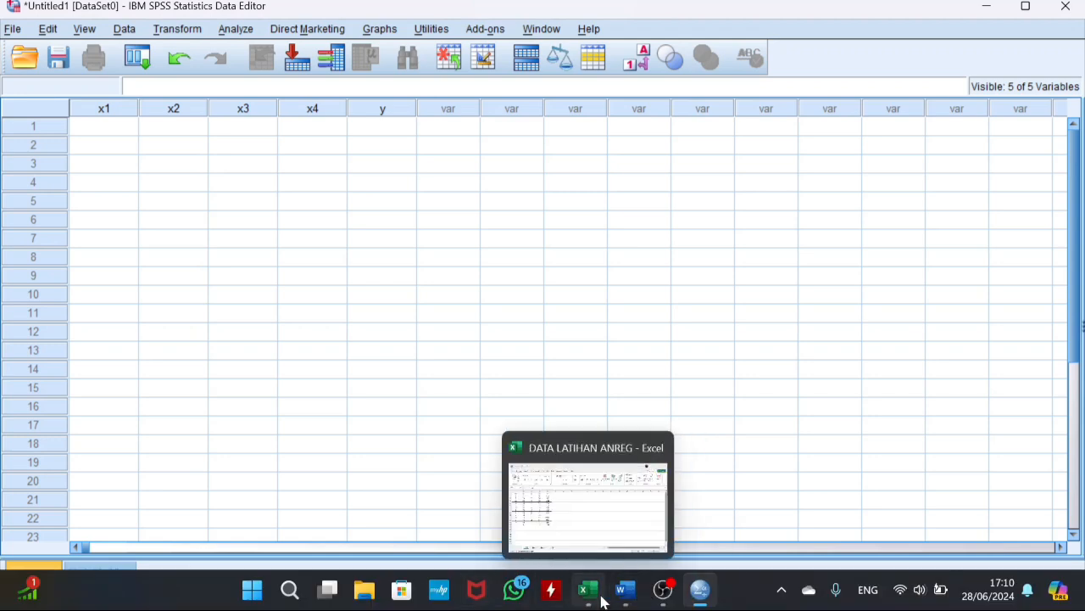
pyautogui.click(602, 543)
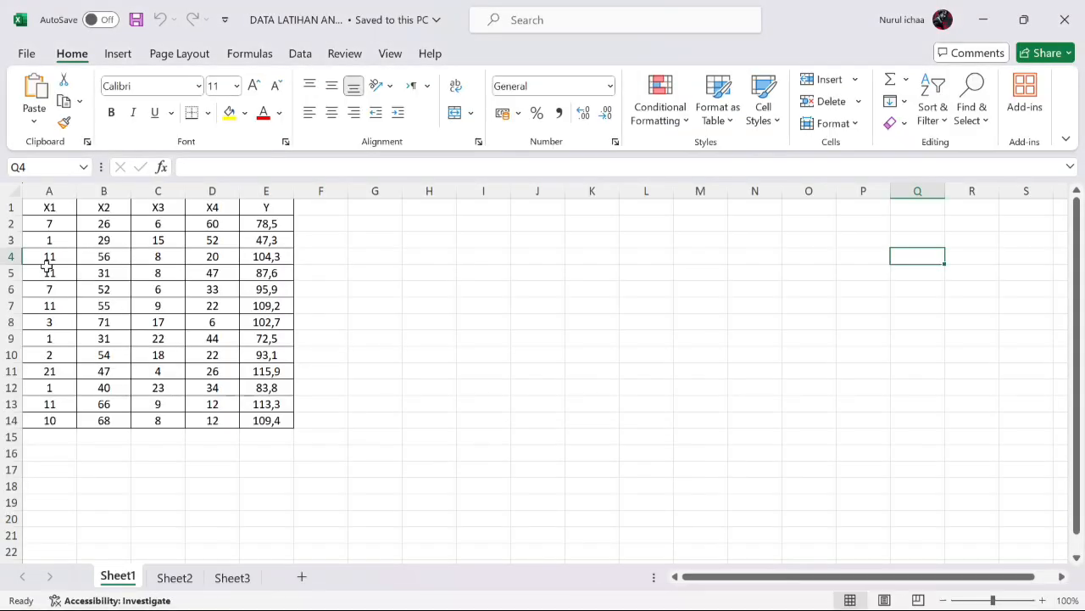
pyautogui.moveTo(50, 224); pyautogui.dragTo(284, 419)
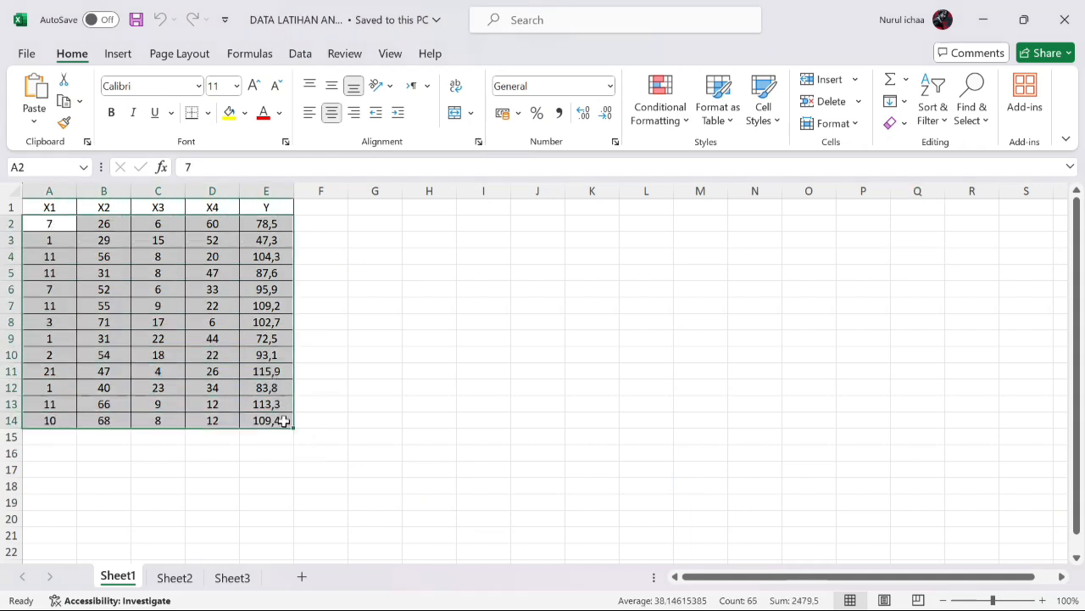
pyautogui.rightClick(283, 421)
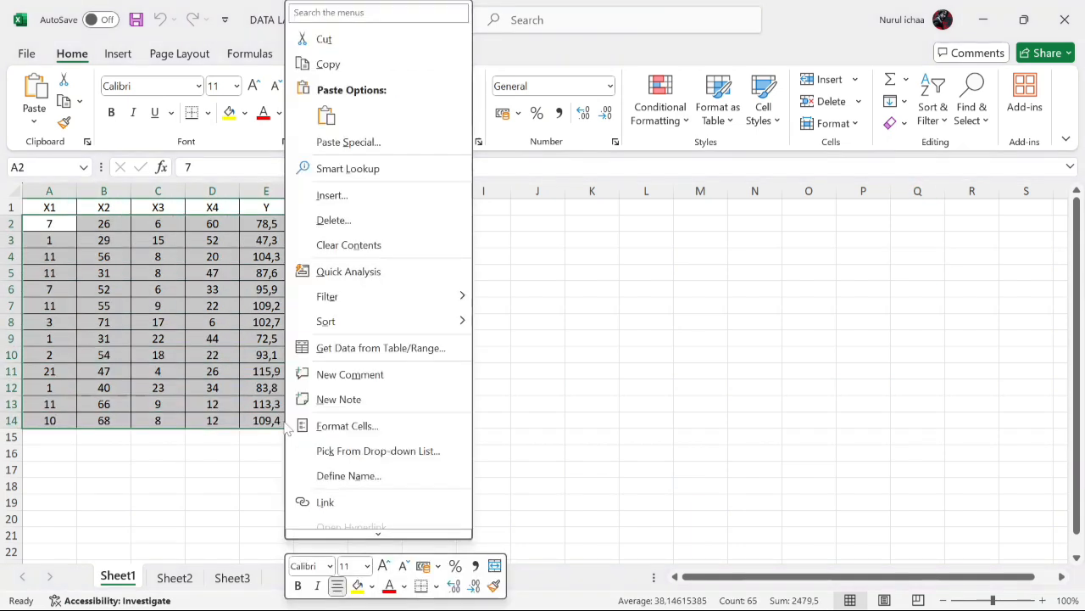
pyautogui.click(327, 65)
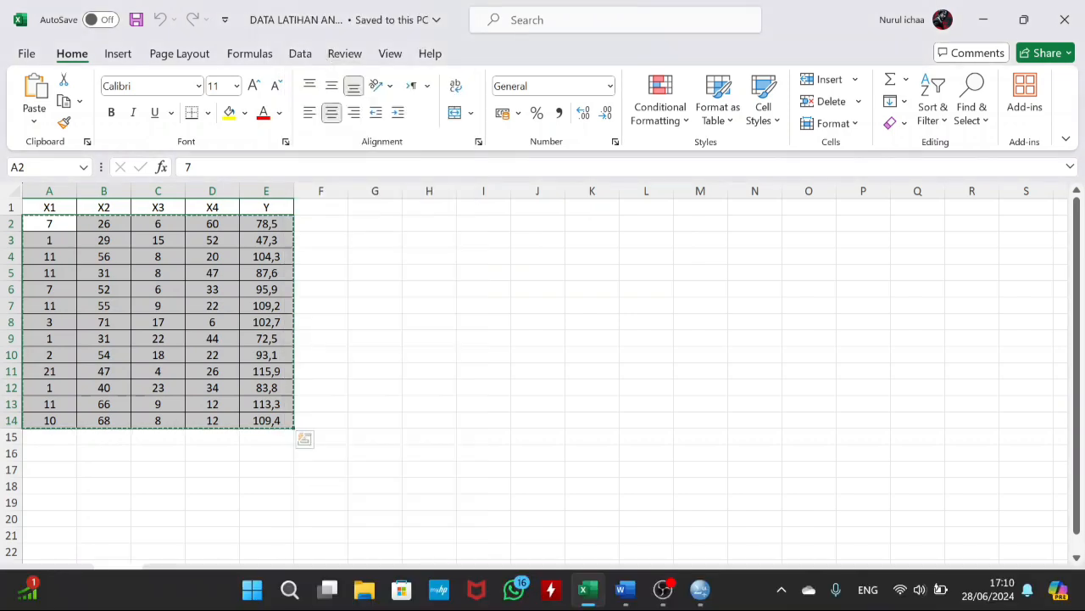
# Step: Switch back to the SPSS Data Editor and paste the copied values starting at case 1 of x1
pyautogui.moveTo(699, 599)
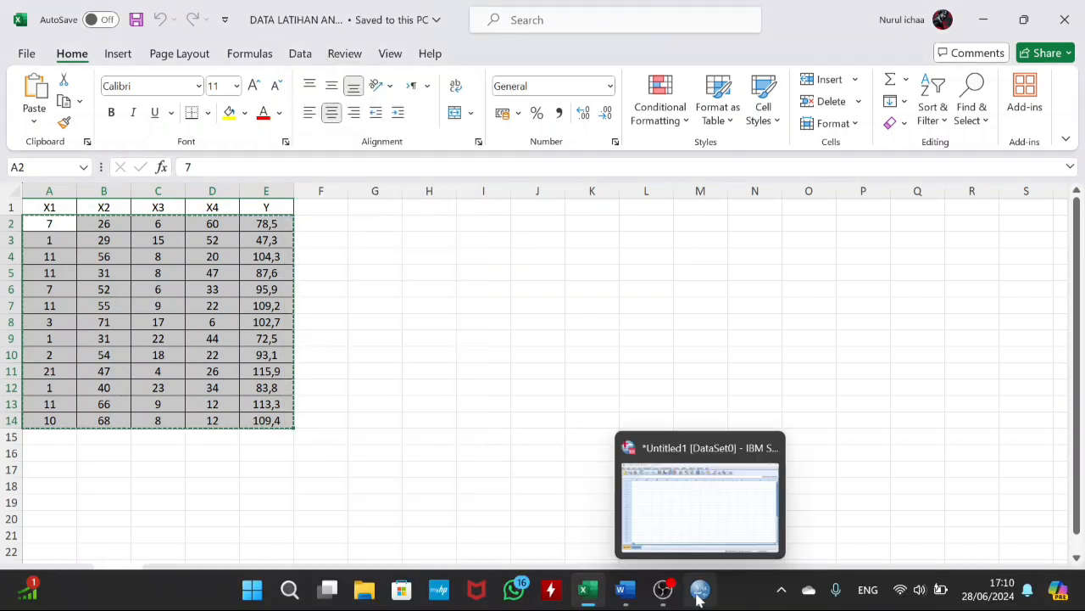
pyautogui.click(686, 521)
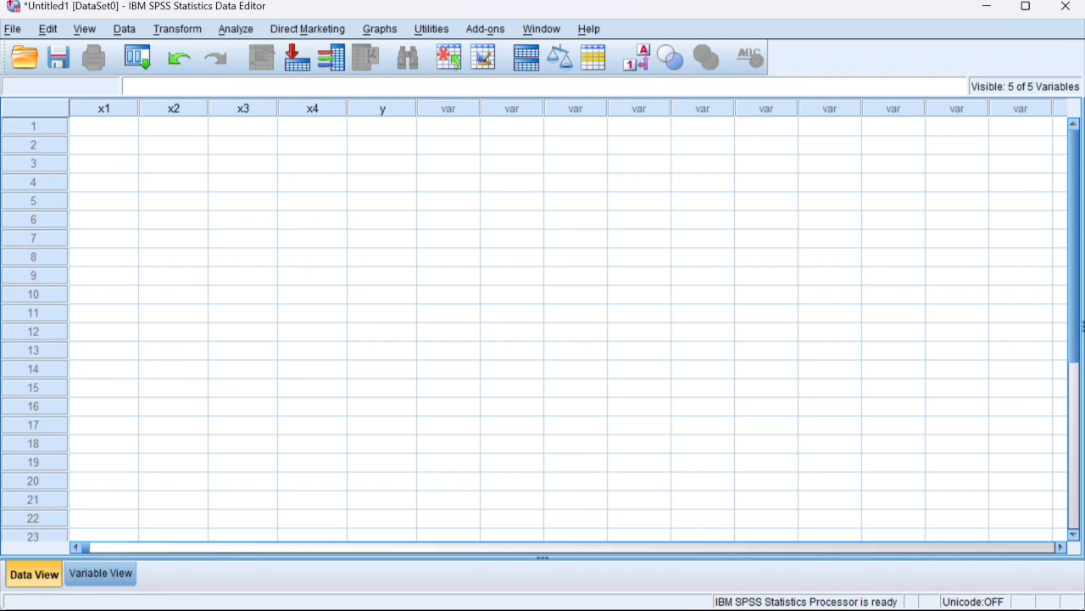
pyautogui.click(114, 127)
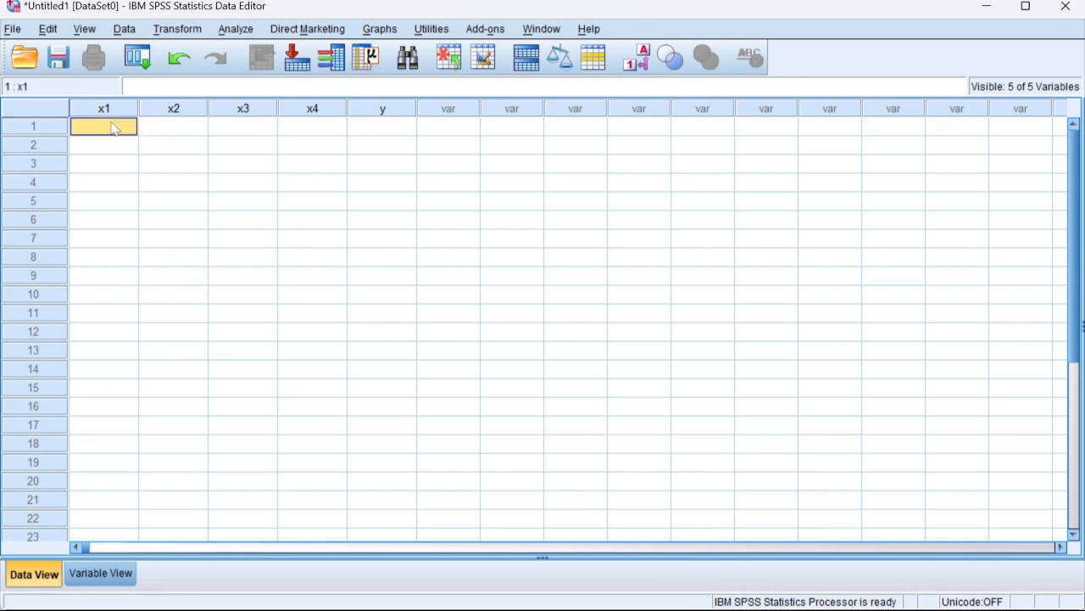
pyautogui.rightClick(115, 127)
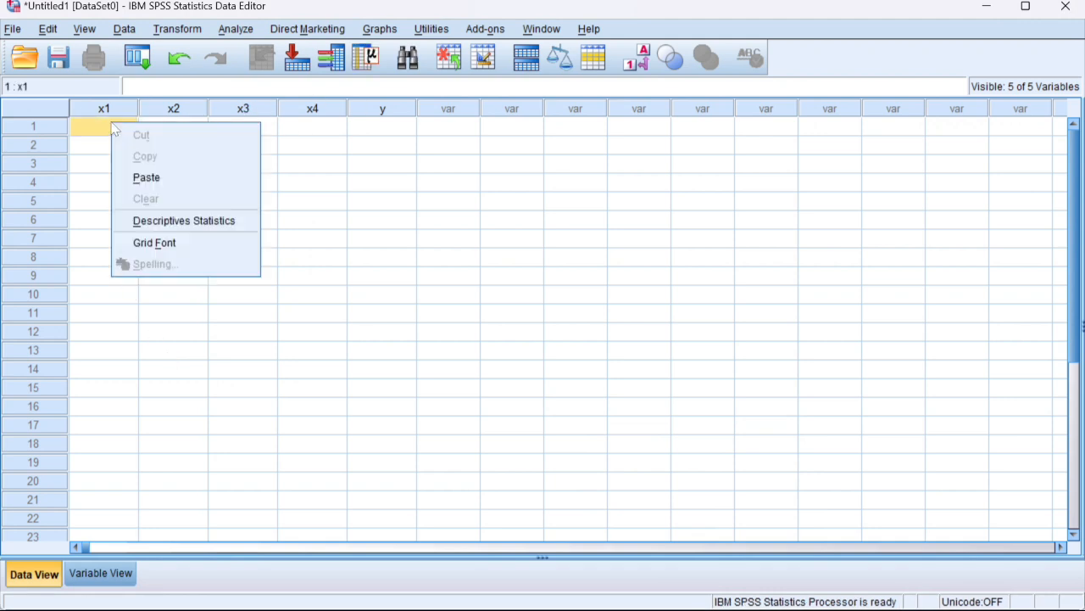
pyautogui.click(146, 177)
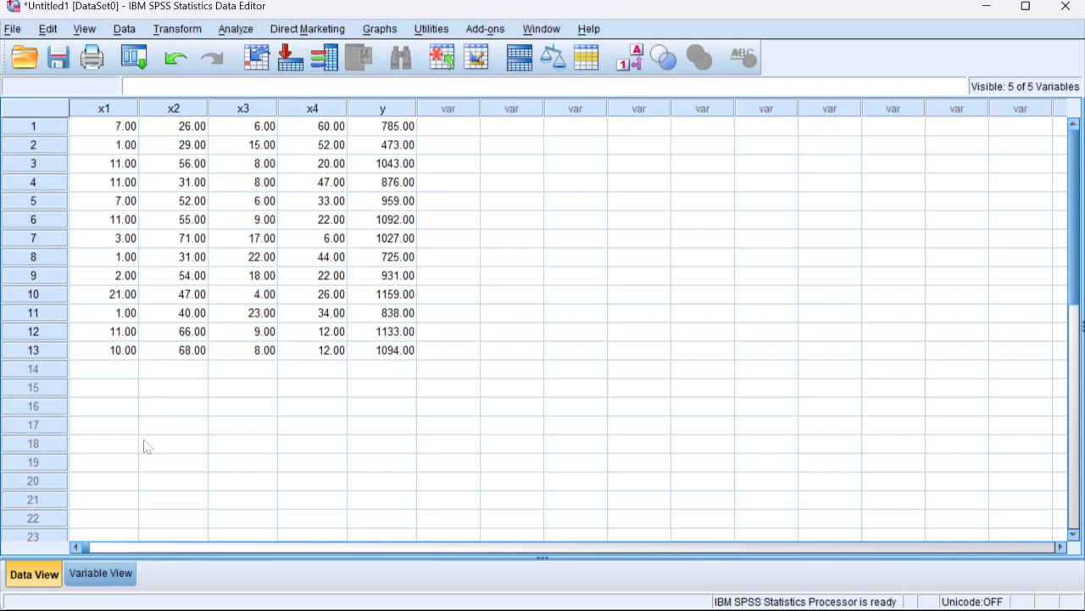
pyautogui.click(119, 572)
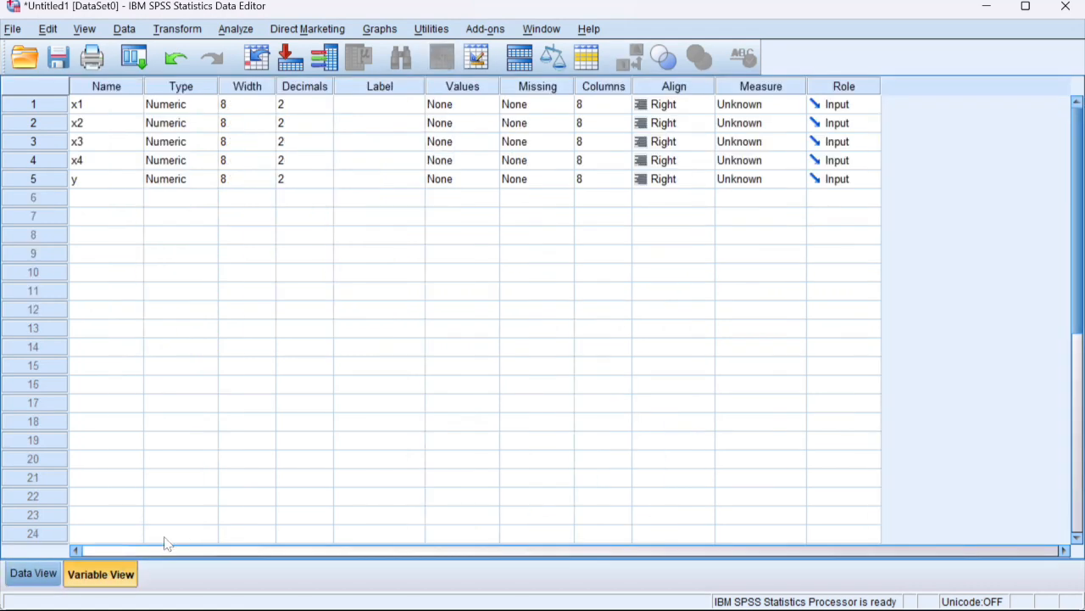
pyautogui.click(34, 573)
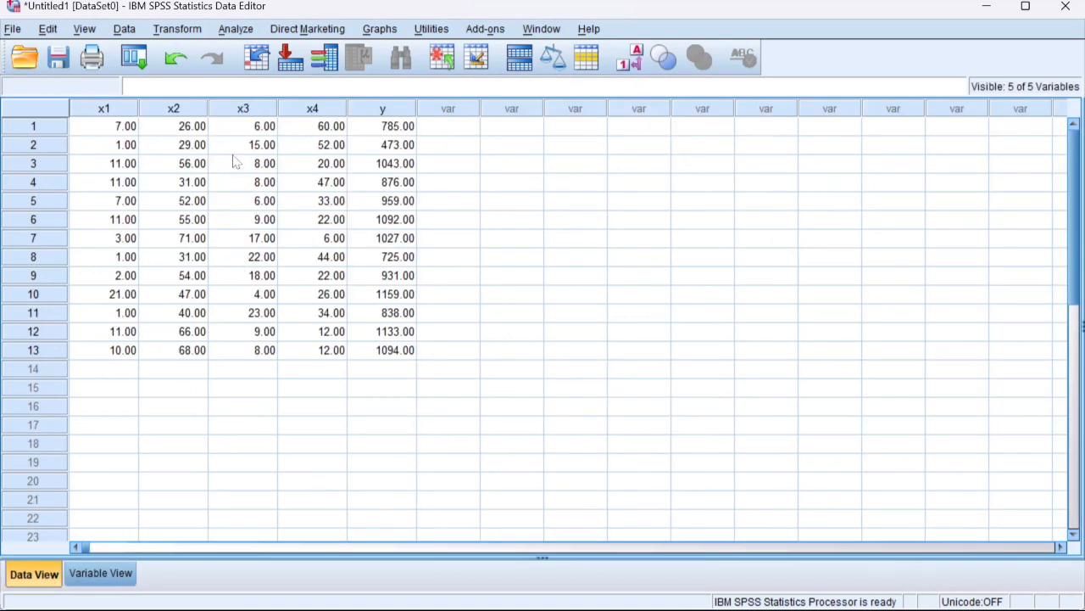
# Step: Start a linear regression analysis and assign y as the dependent variable
pyautogui.click(243, 31)
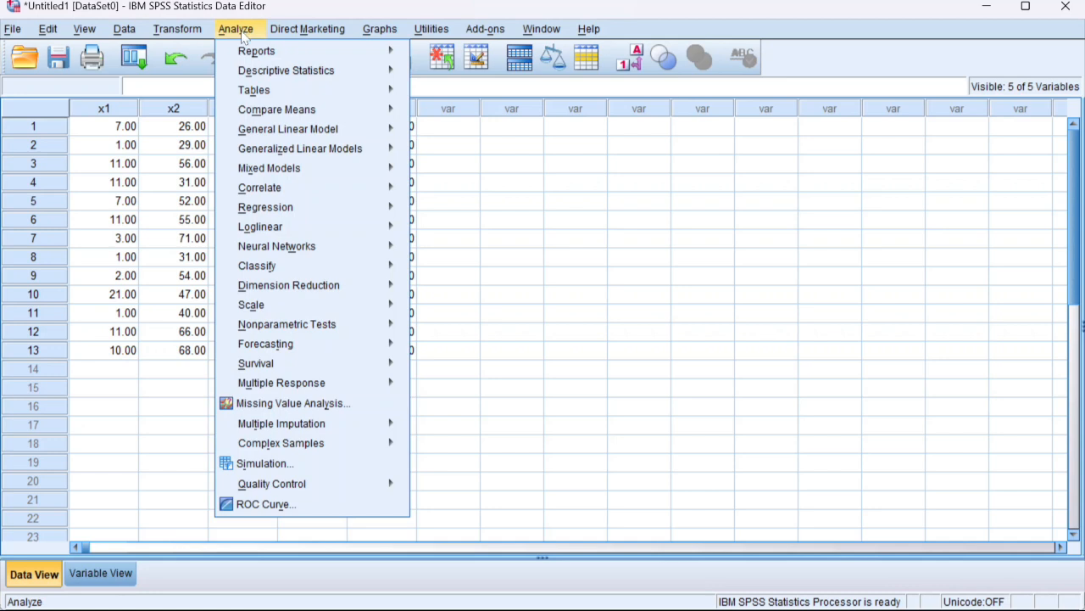
pyautogui.moveTo(268, 207)
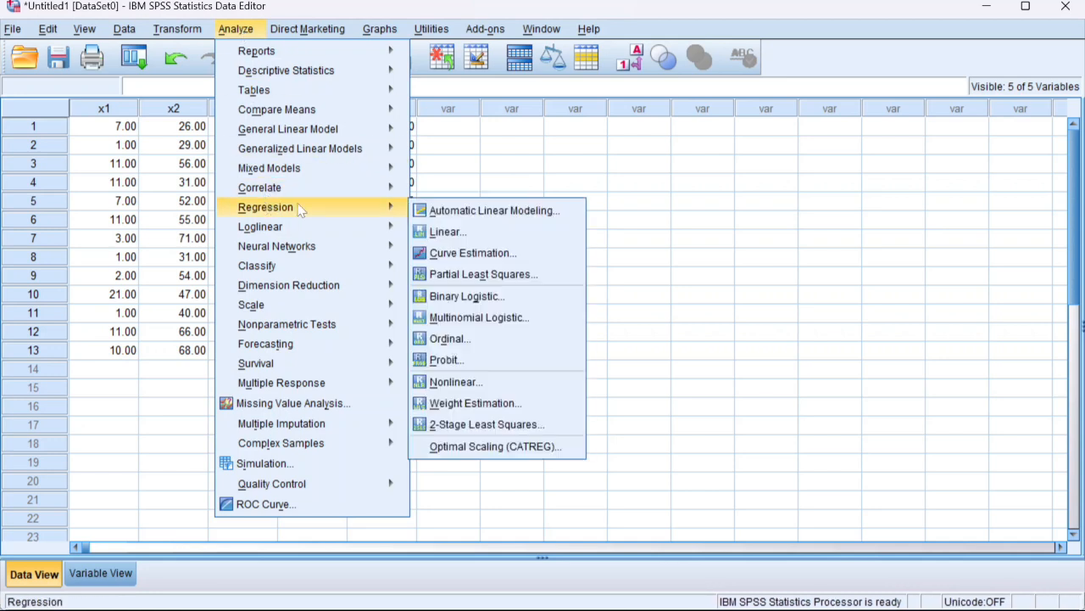
pyautogui.click(446, 232)
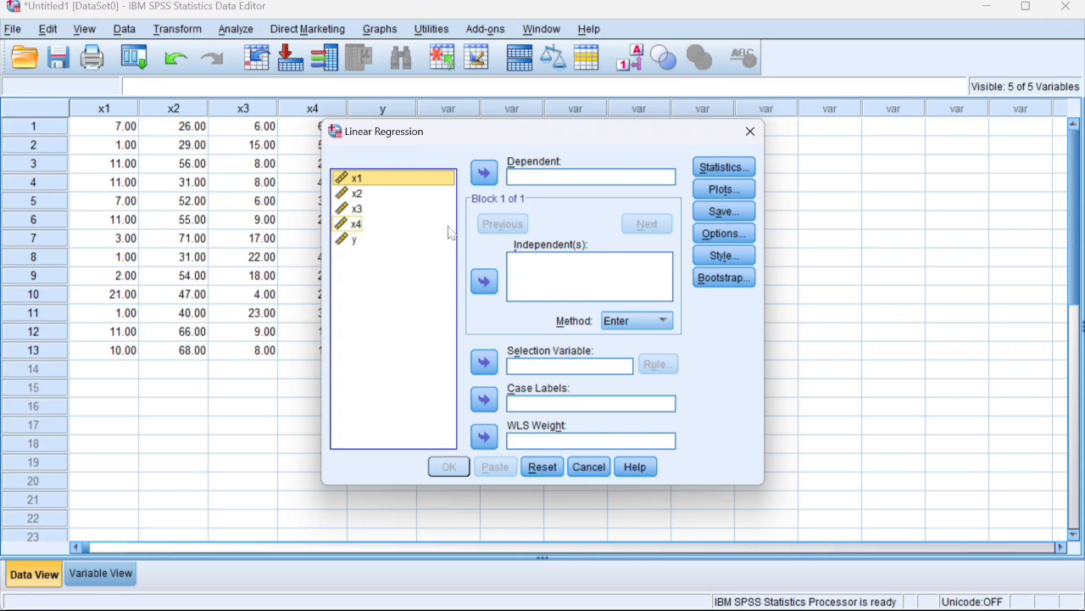
pyautogui.click(369, 245)
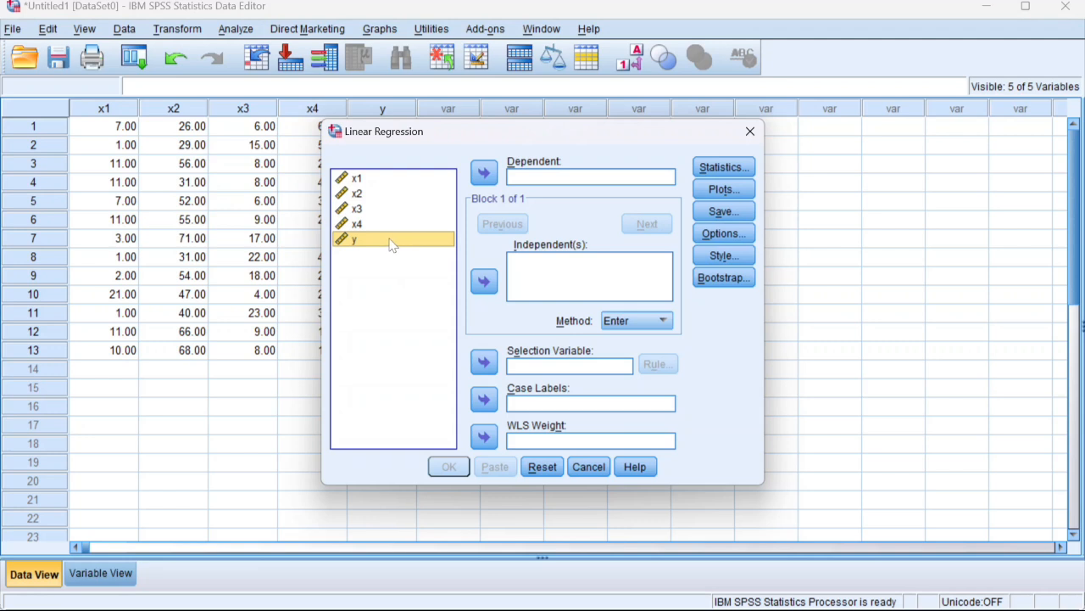
pyautogui.click(484, 173)
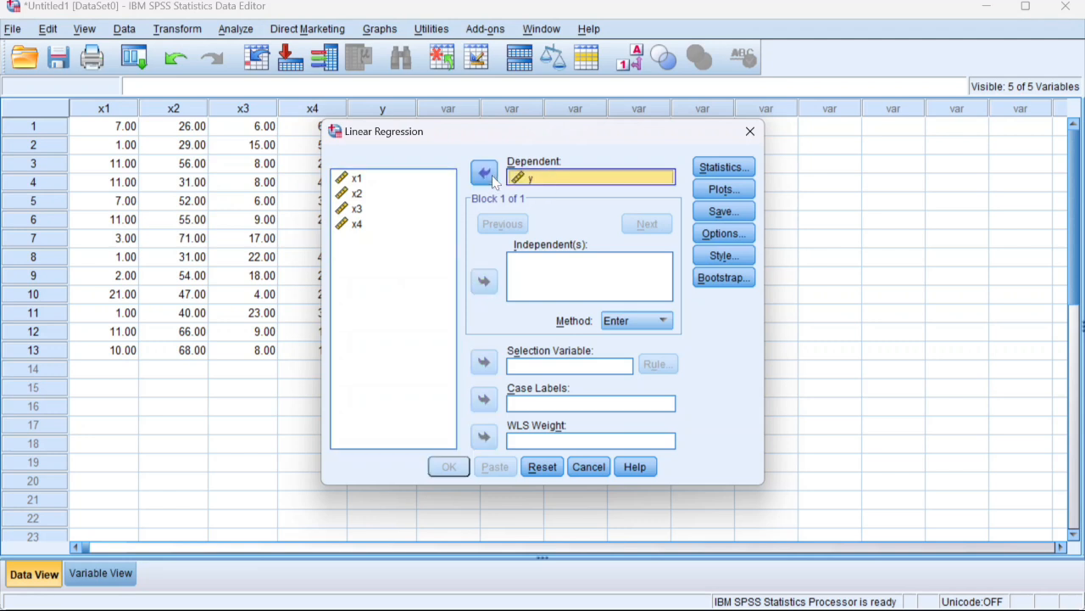
# Step: Add x1, x2, x3 and x4 as the independent variables of the linear regression
pyautogui.click(423, 179)
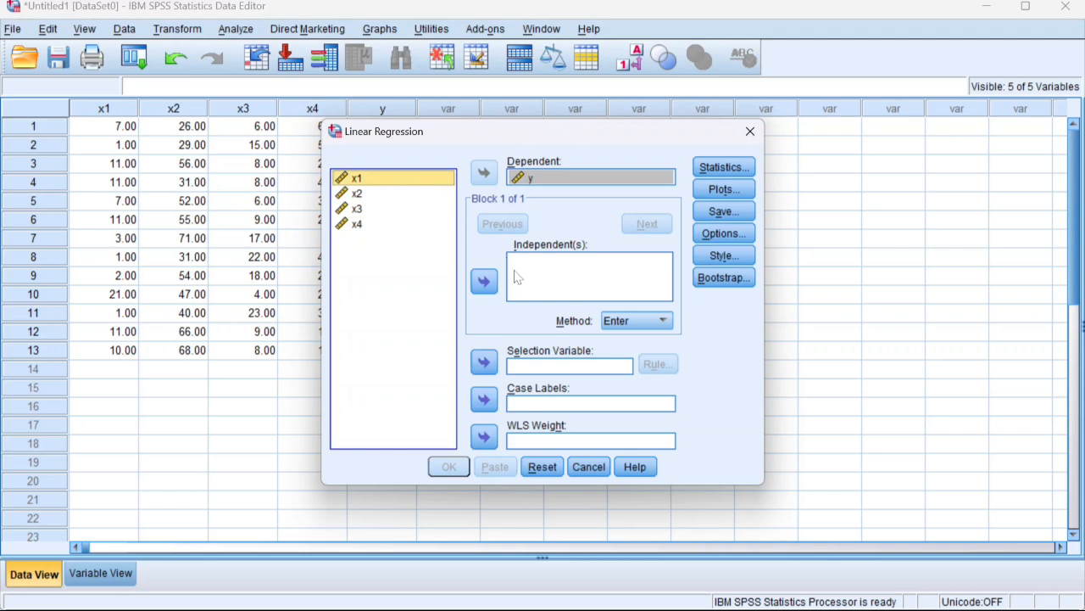
pyautogui.click(484, 281)
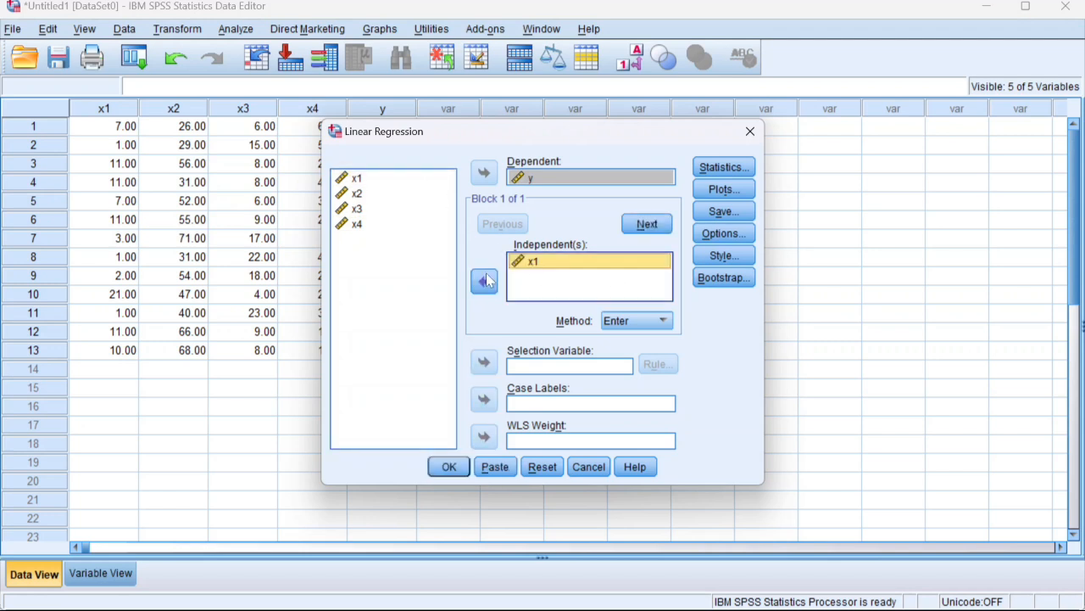
pyautogui.click(390, 196)
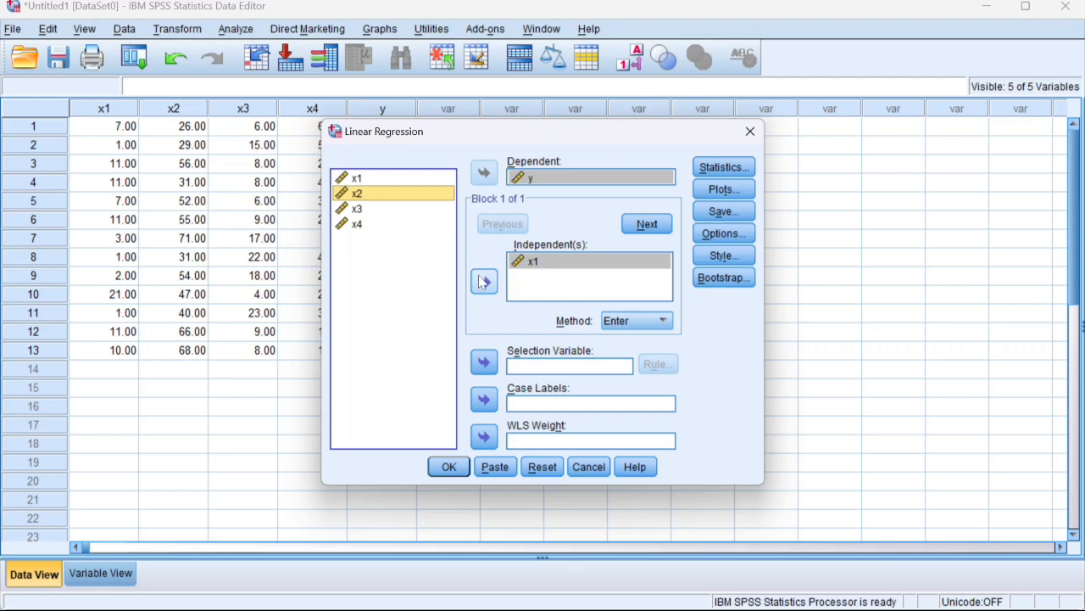
pyautogui.click(484, 281)
pyautogui.click(396, 210)
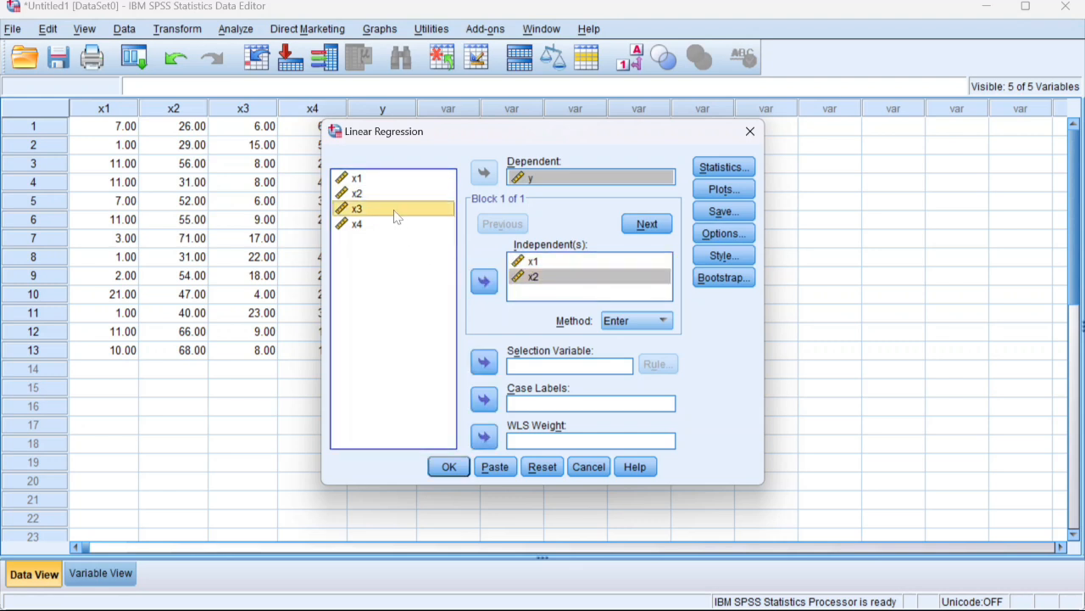
pyautogui.click(483, 280)
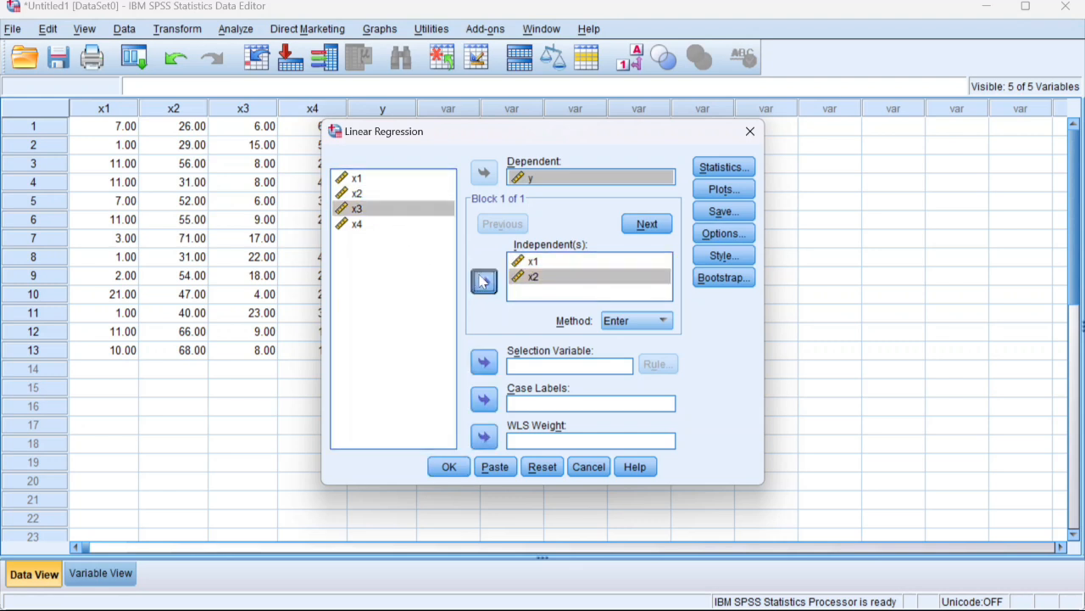
pyautogui.click(402, 223)
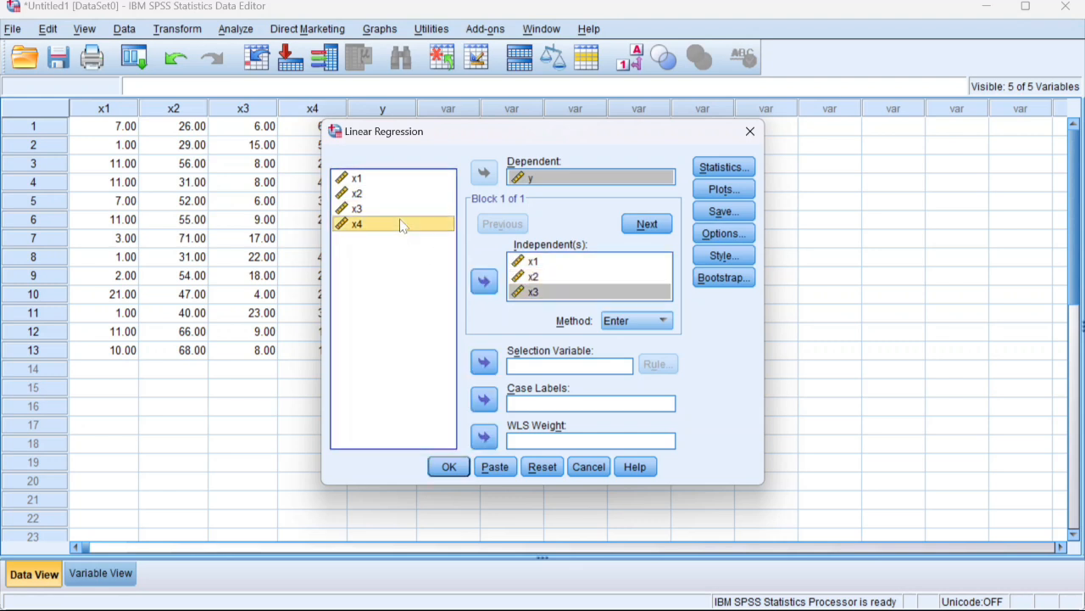
pyautogui.click(484, 283)
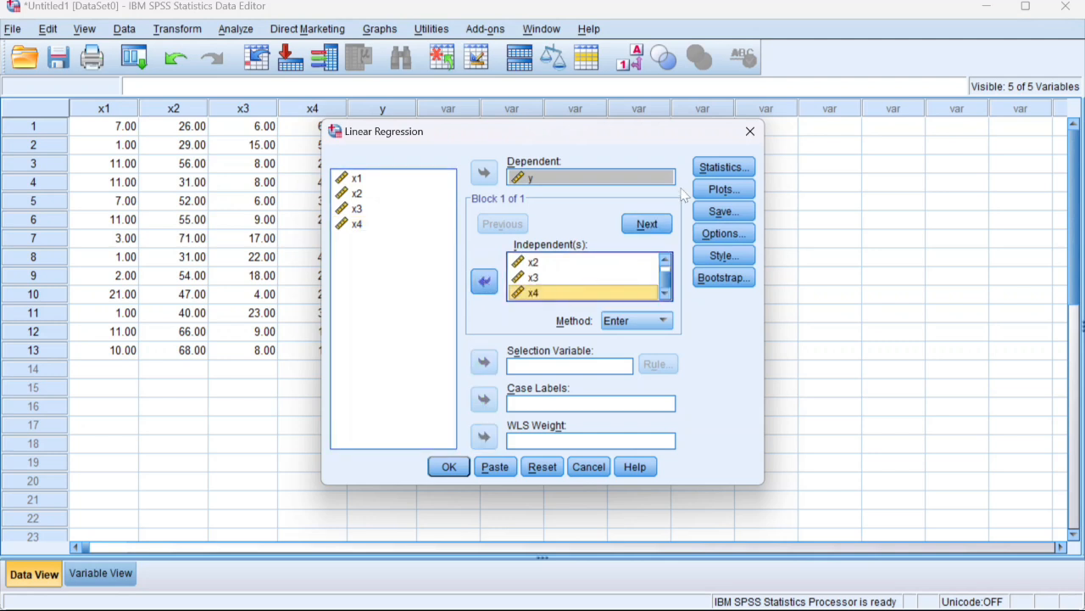
# Step: Include collinearity diagnostics in the regression statistics and accept the settings
pyautogui.click(717, 171)
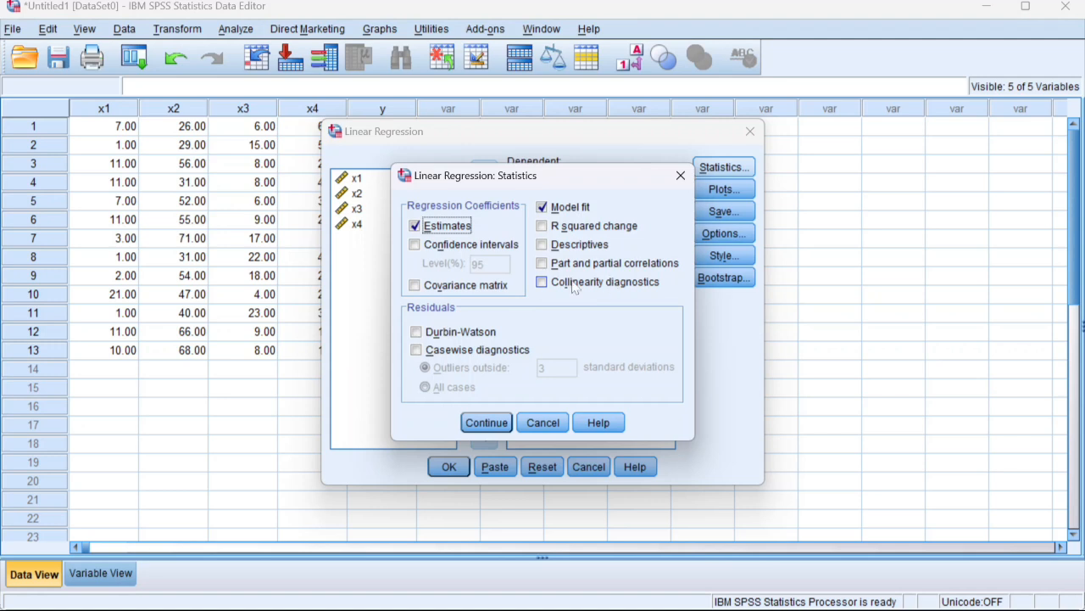
pyautogui.click(543, 288)
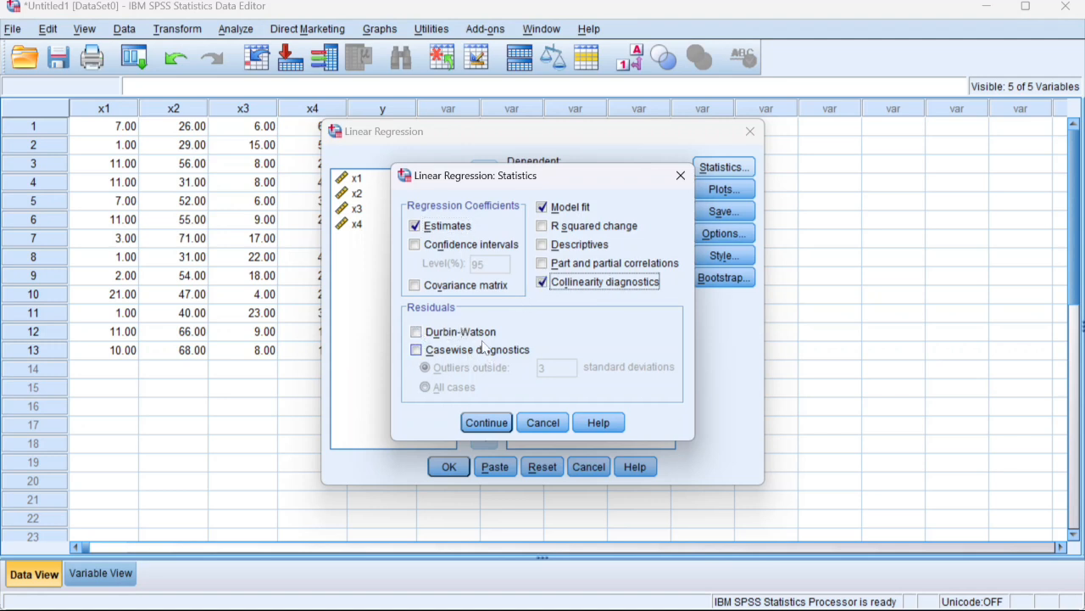
pyautogui.click(486, 421)
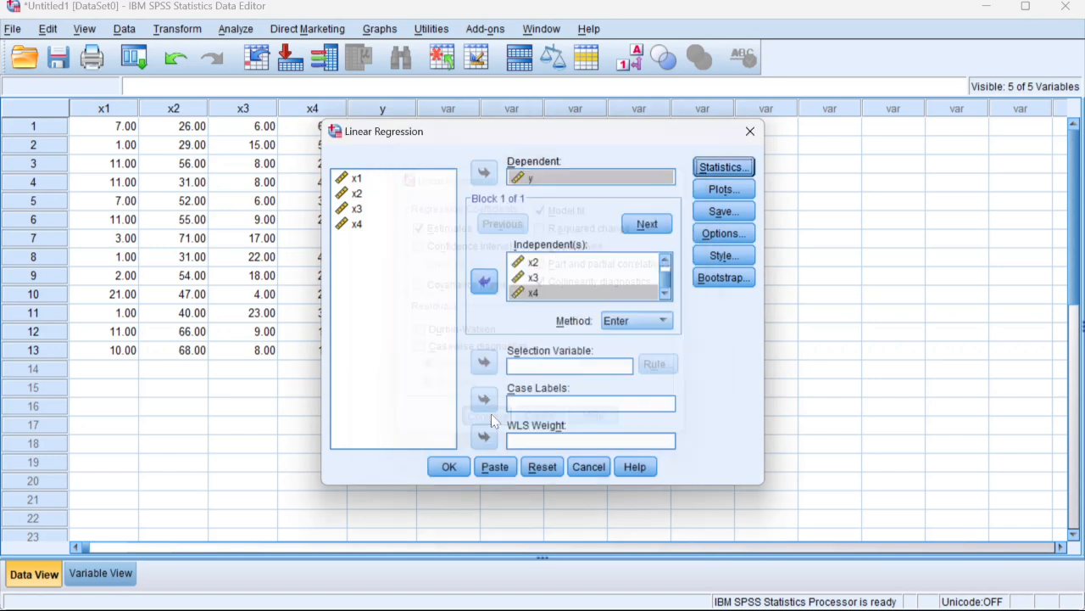
# Step: Request a residual scatterplot with *SRESID on Y and *ZPRED on X, plus a histogram of the standardized residuals
pyautogui.click(732, 190)
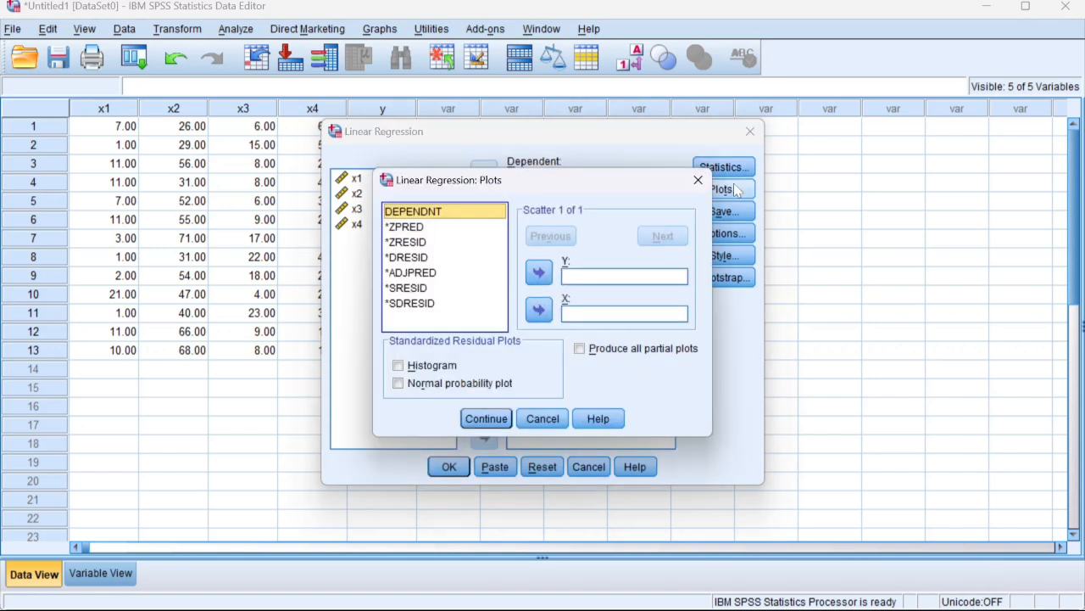
pyautogui.click(408, 229)
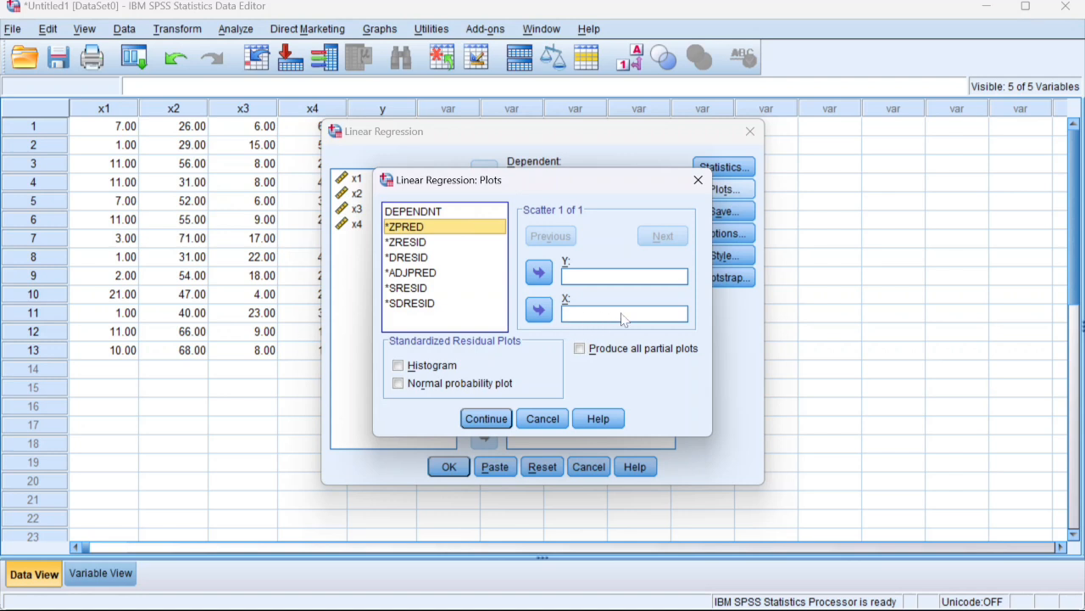
pyautogui.click(541, 311)
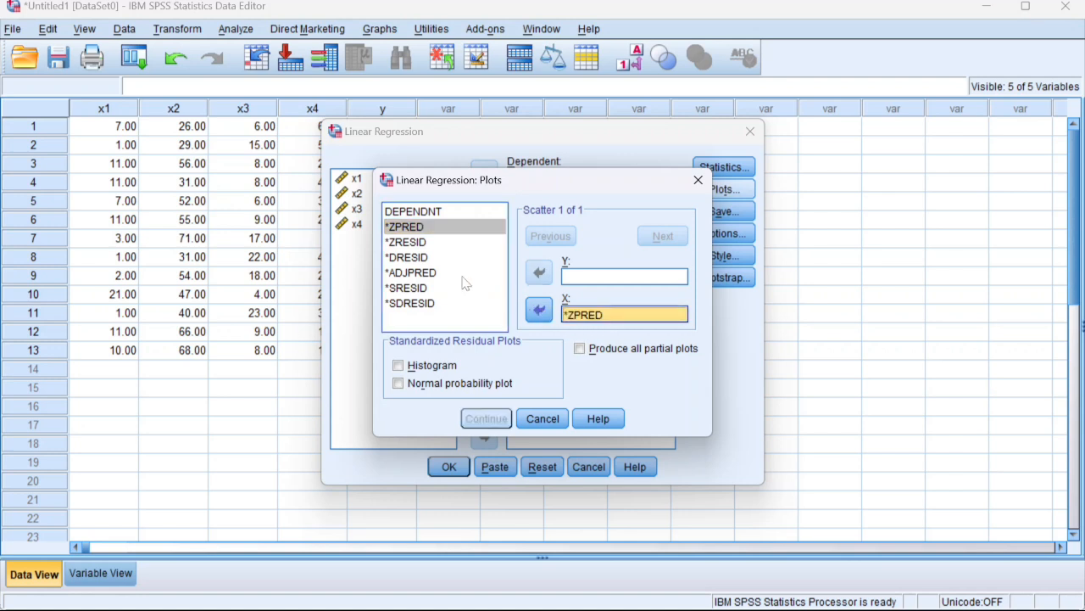
pyautogui.click(413, 290)
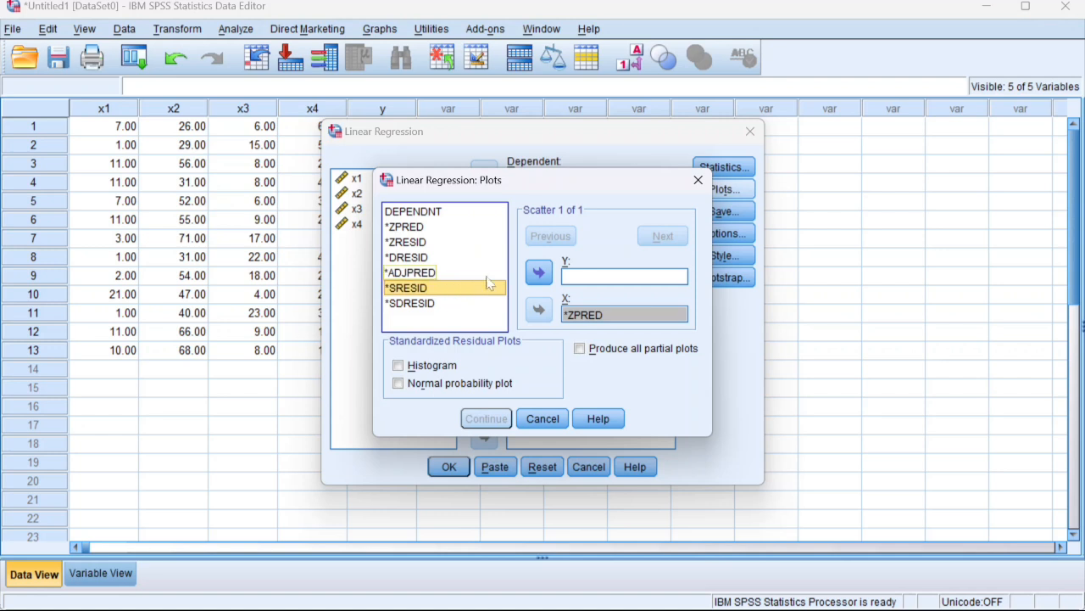
pyautogui.click(539, 271)
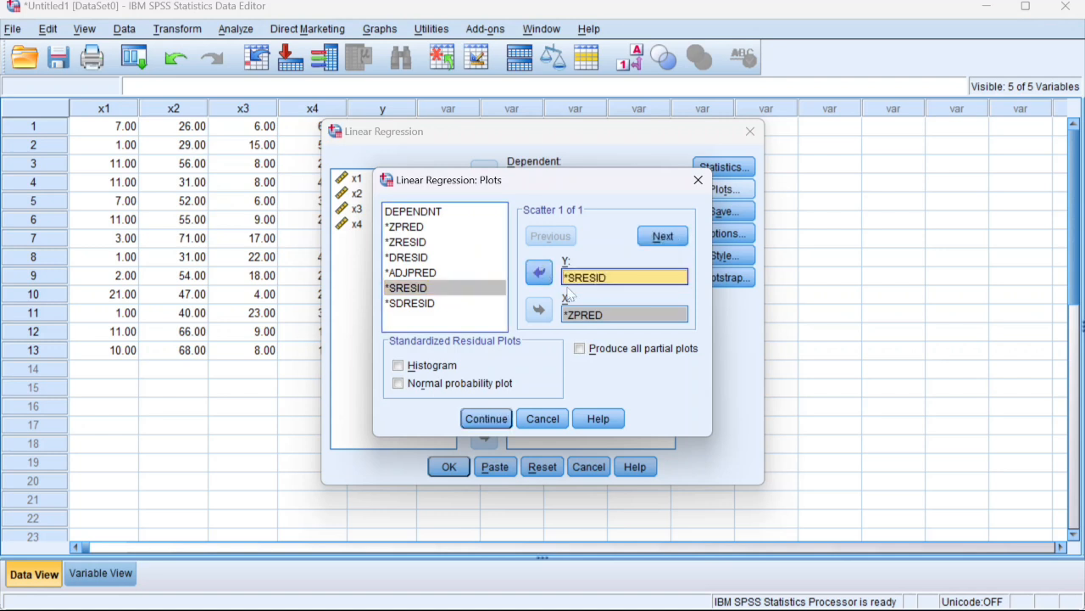
pyautogui.click(410, 370)
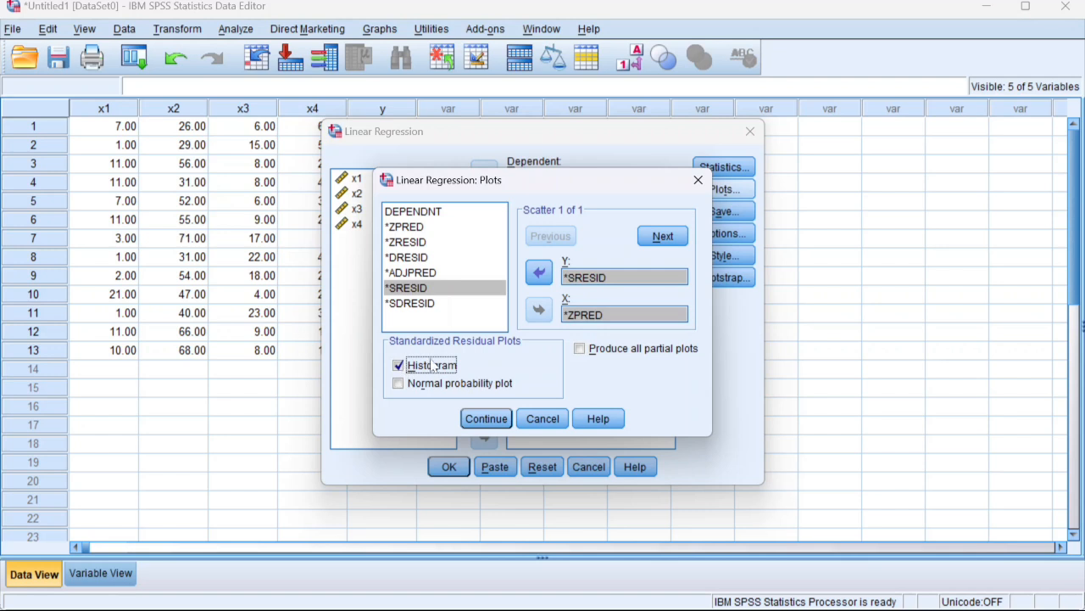
pyautogui.click(482, 418)
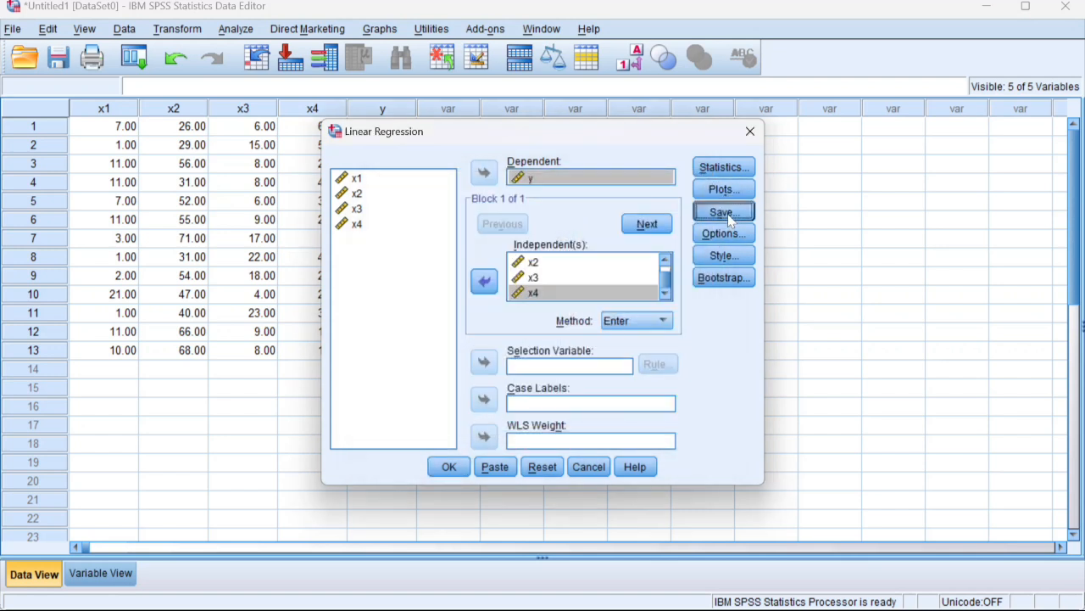
# Step: Set the regression to save the unstandardized residuals as a new variable
pyautogui.click(725, 212)
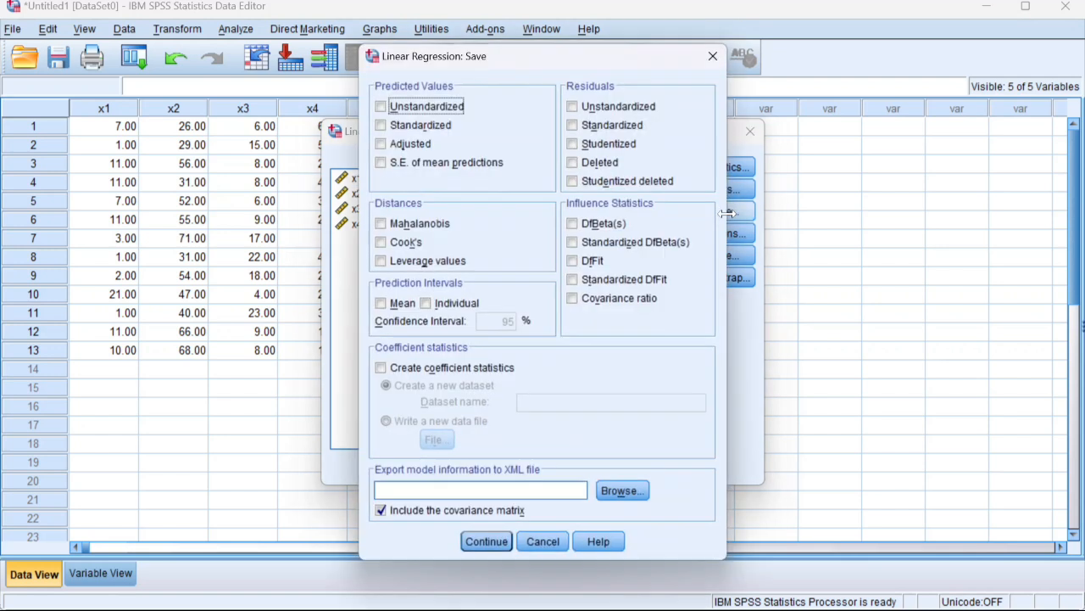
pyautogui.click(574, 109)
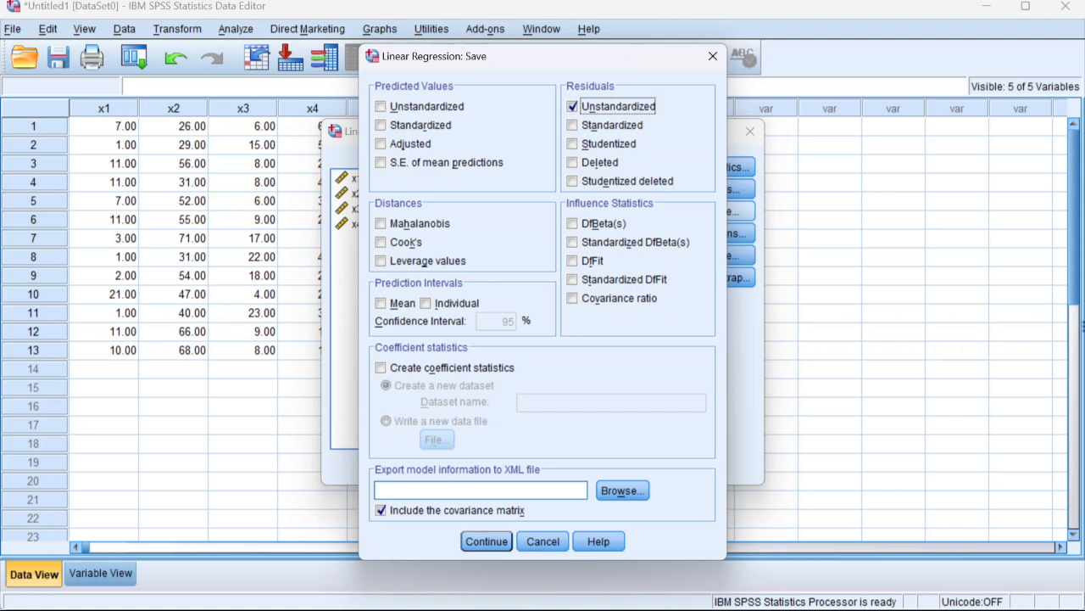
pyautogui.click(485, 542)
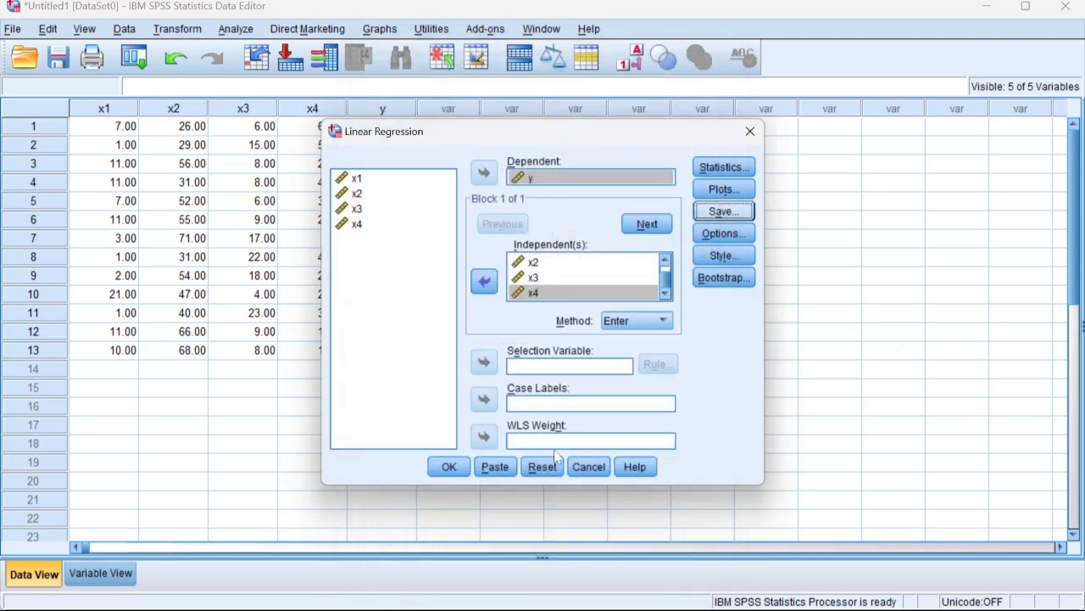
# Step: Accept the default regression options, leave table styling unchanged, and run the linear regression
pyautogui.click(722, 233)
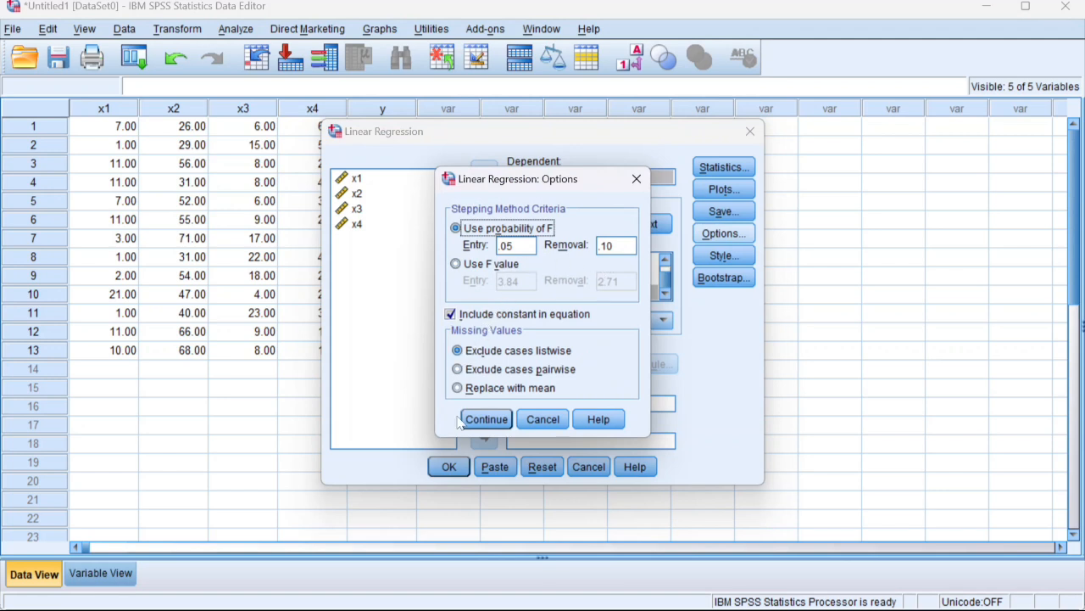
pyautogui.click(483, 419)
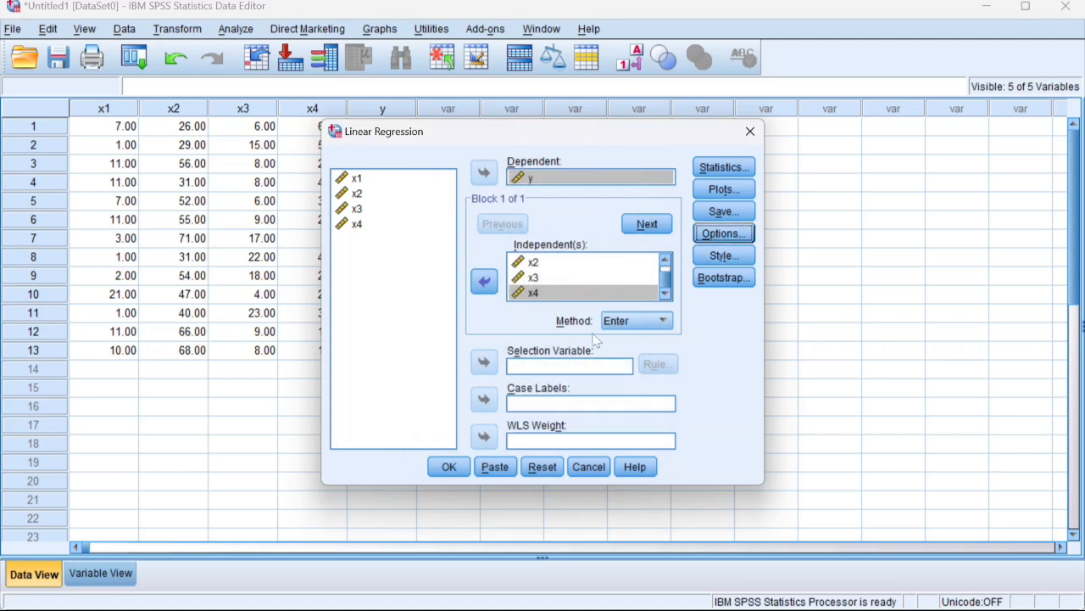
pyautogui.click(721, 256)
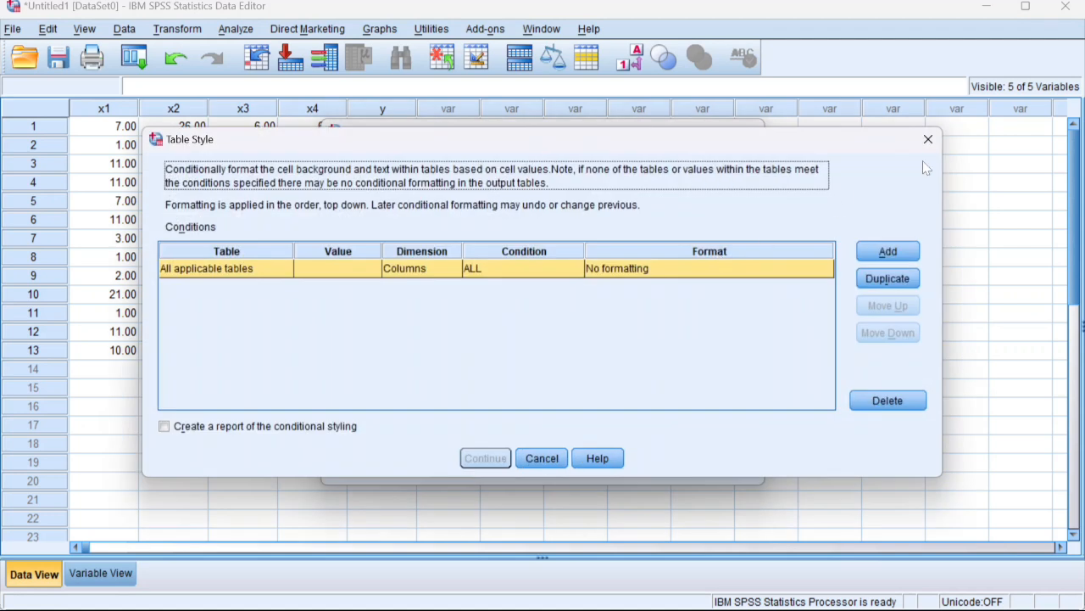
pyautogui.click(927, 140)
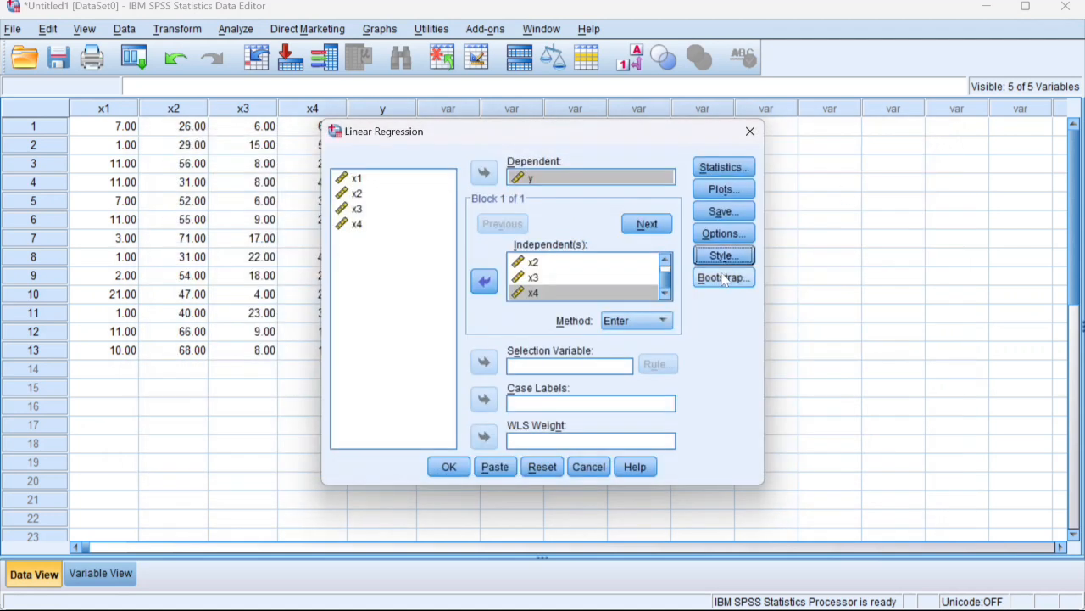
pyautogui.click(448, 469)
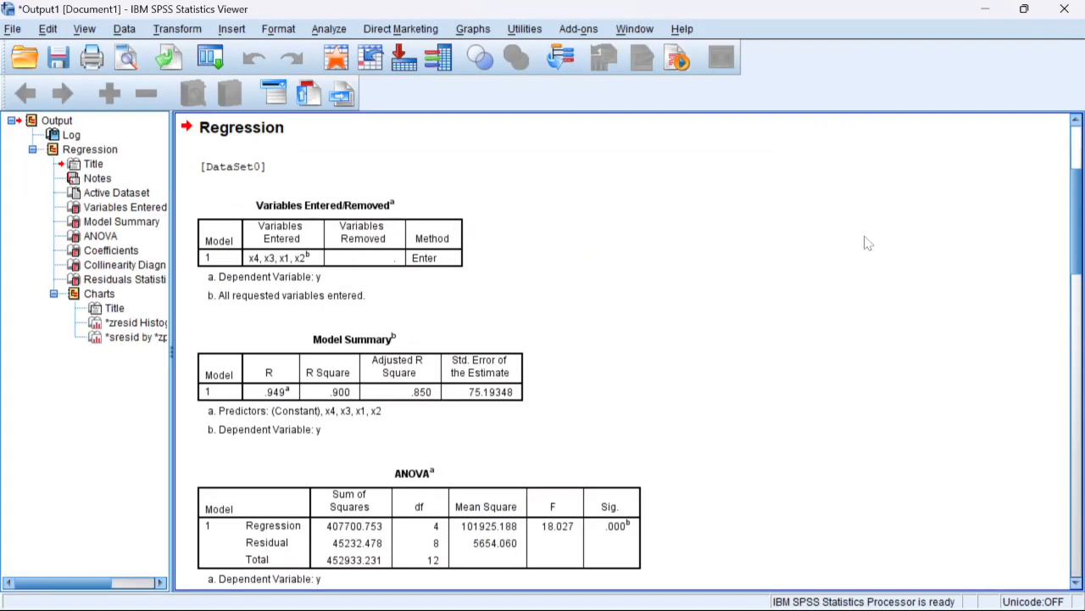
# Step: Review the regression output through to the residual histogram and scatterplot
pyautogui.moveTo(1075, 207); pyautogui.dragTo(1081, 388)
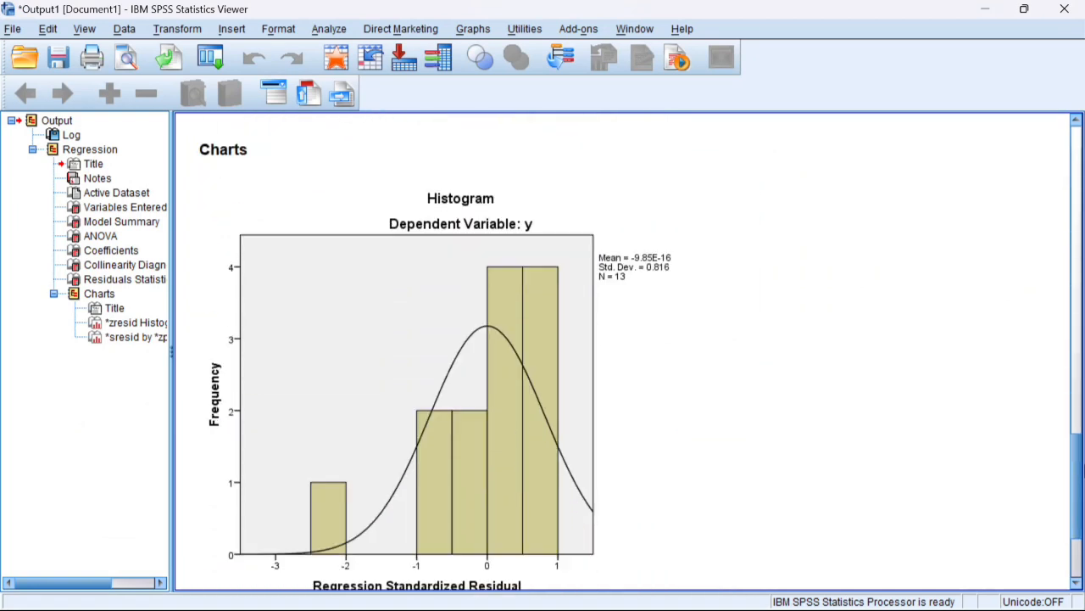
pyautogui.moveTo(1082, 468)
pyautogui.mouseDown()
pyautogui.moveTo(1082, 539)
pyautogui.moveTo(1065, 411)
pyautogui.moveTo(1067, 480)
pyautogui.mouseUp()
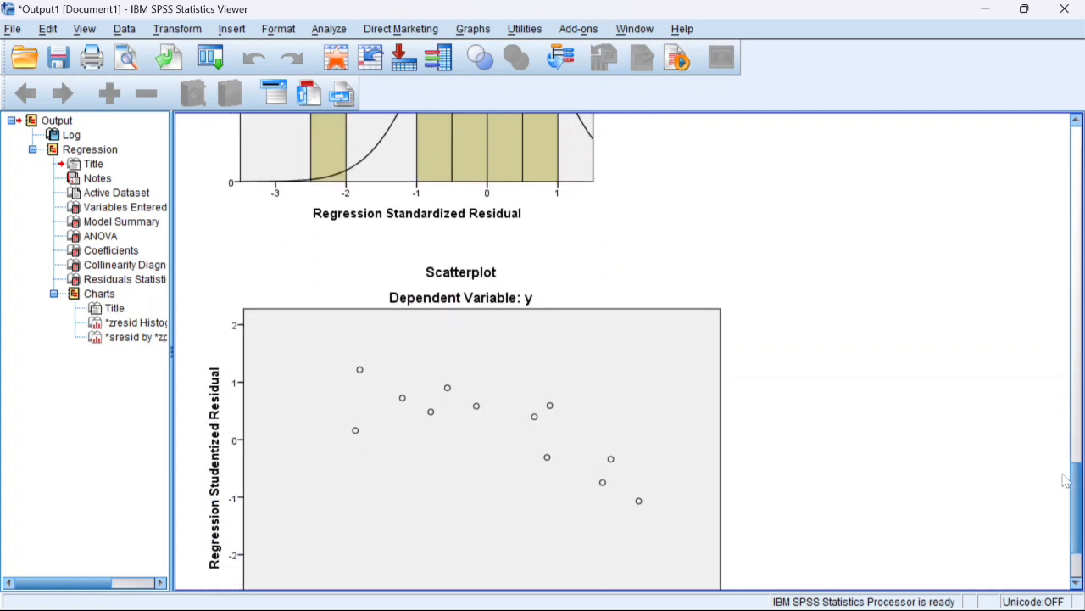
pyautogui.click(546, 474)
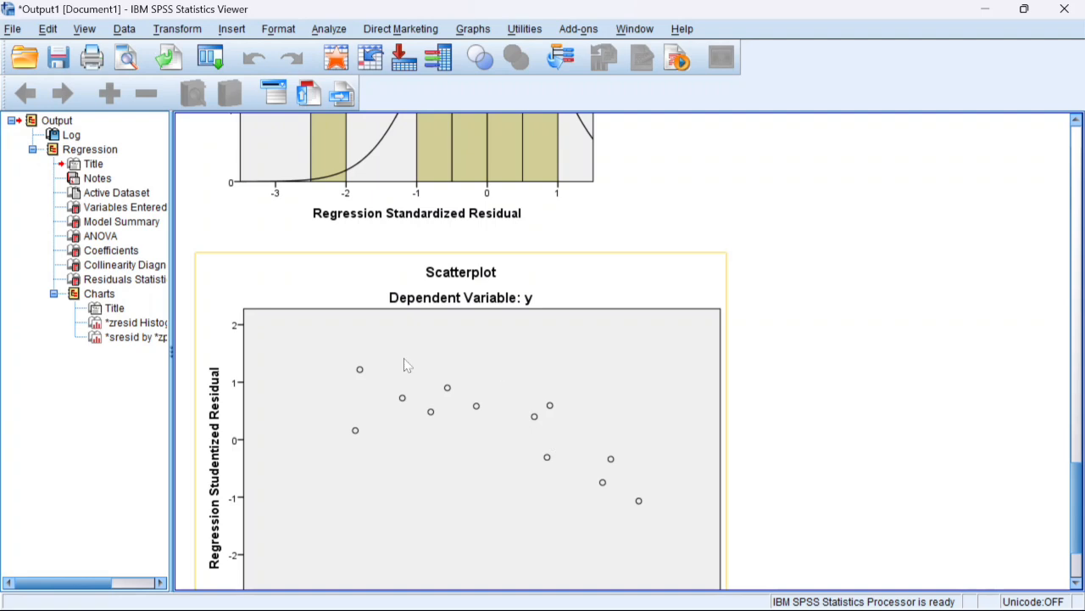
# Step: Switch to the SPSS Data Editor and inspect the saved residual values for all 13 cases
pyautogui.moveTo(424, 606)
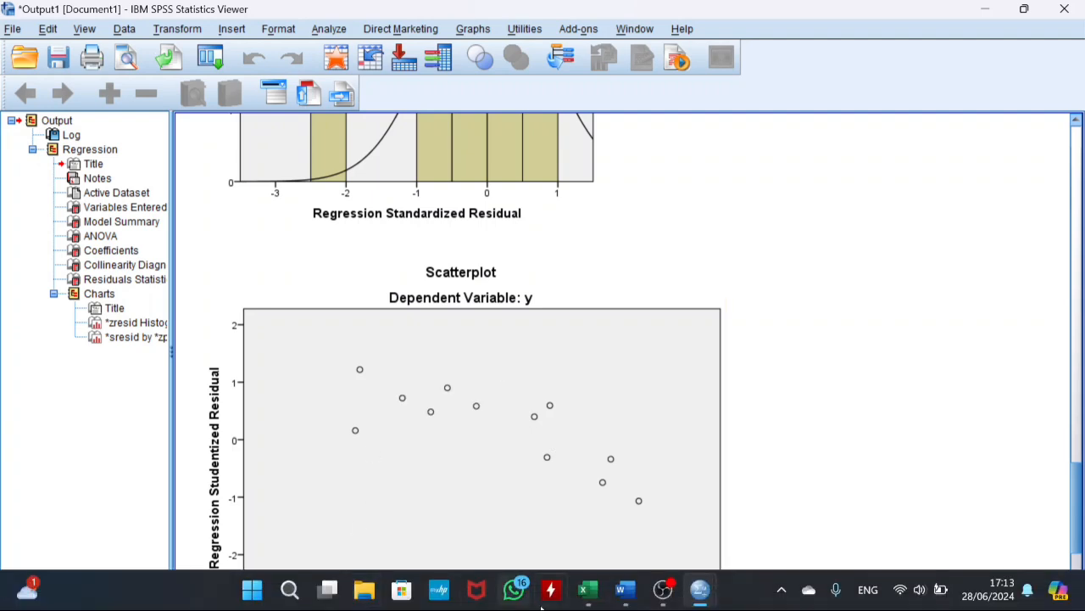
pyautogui.moveTo(700, 589)
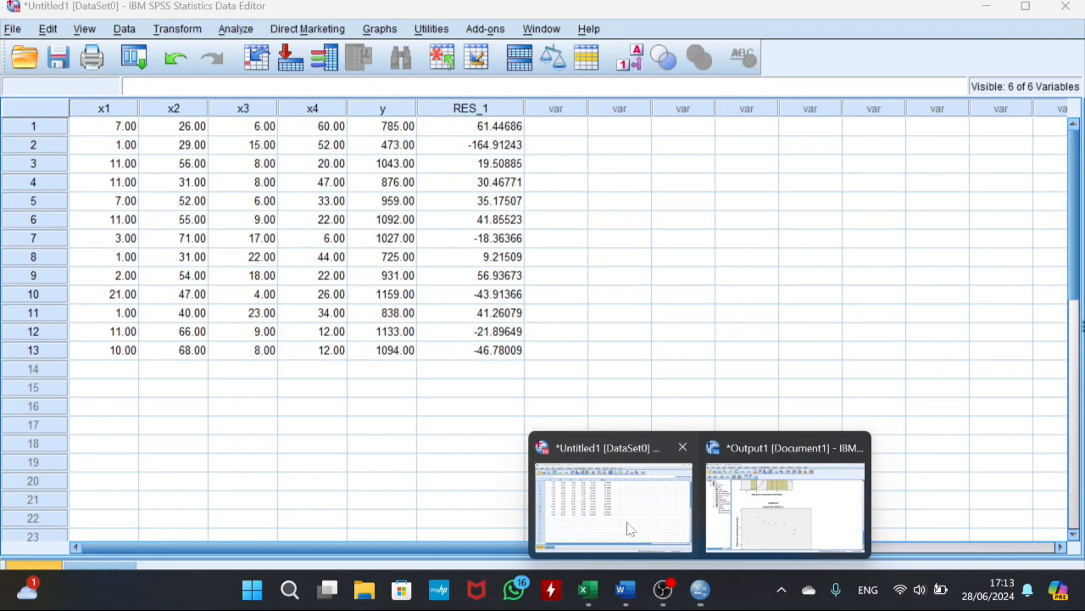
pyautogui.click(630, 529)
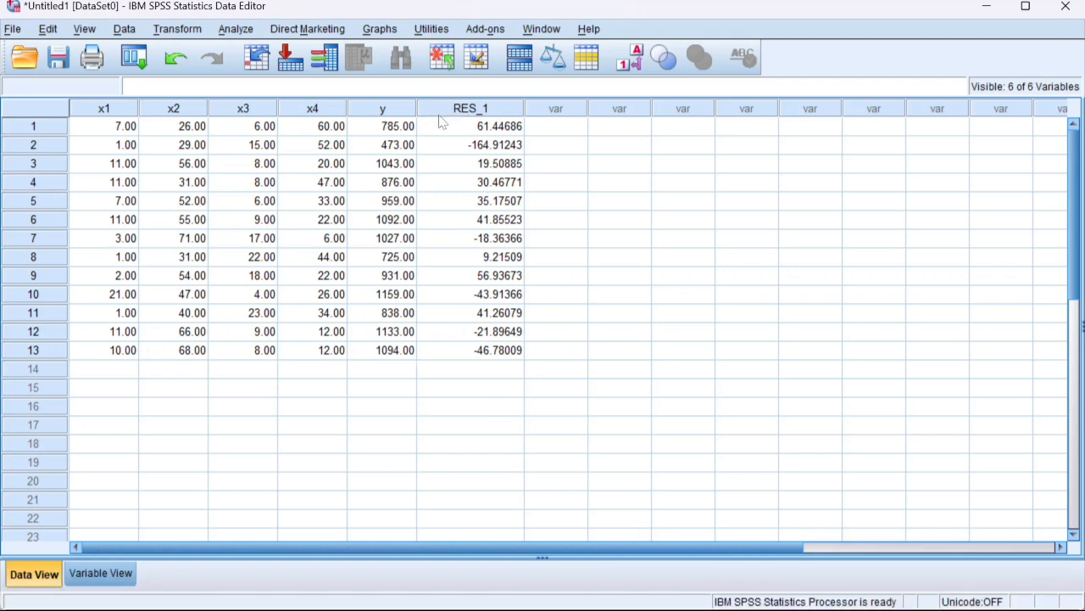
pyautogui.moveTo(440, 127); pyautogui.dragTo(524, 349)
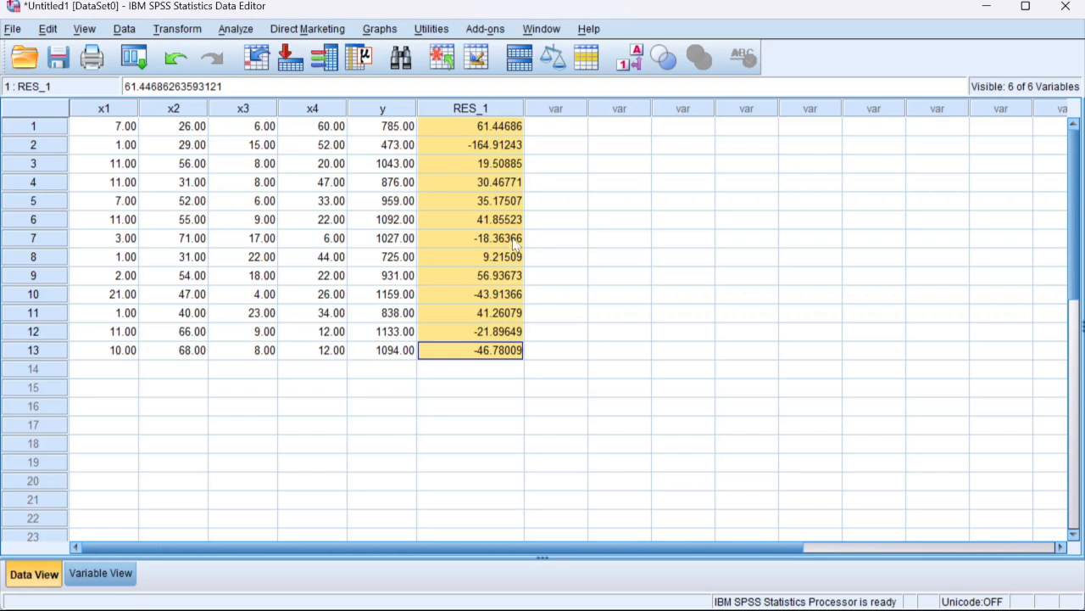
pyautogui.click(568, 238)
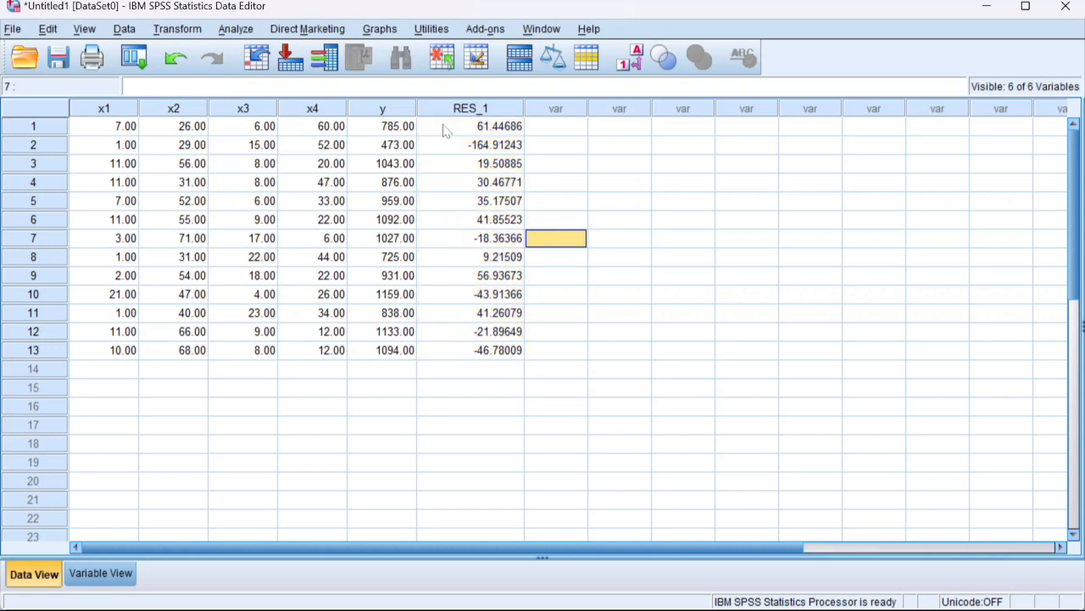
# Step: Run a one-sample Kolmogorov-Smirnov test of the unstandardized residuals against the normal distribution and review its result table
pyautogui.click(241, 30)
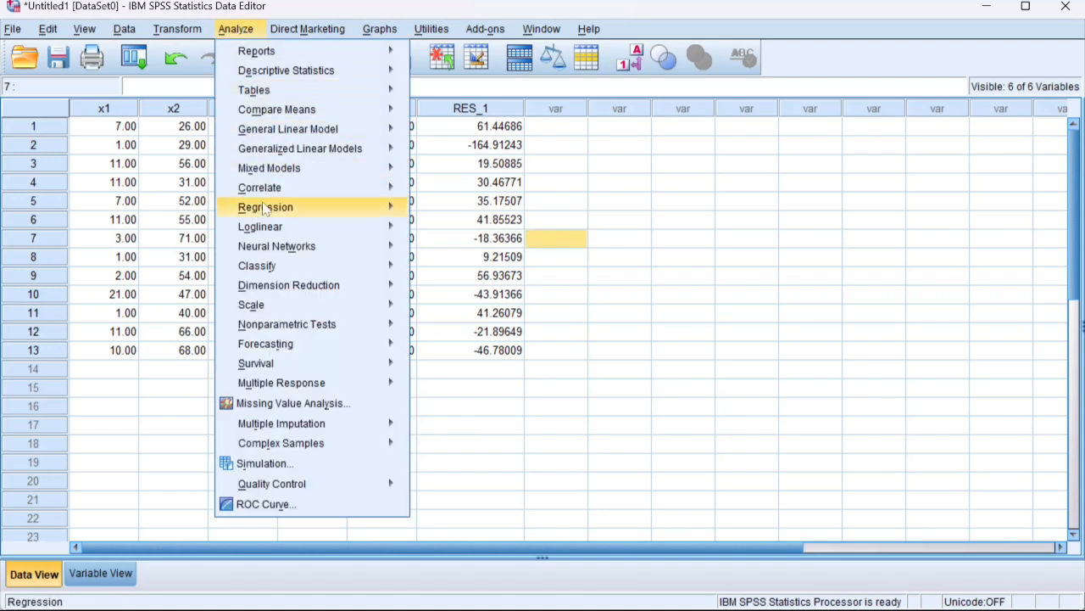
pyautogui.moveTo(276, 326)
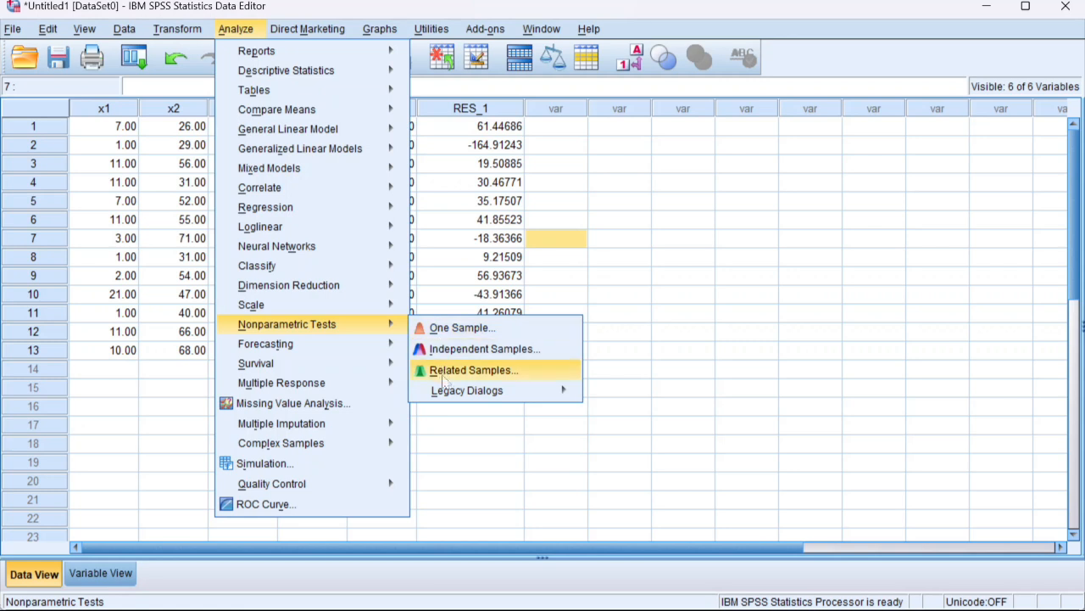
pyautogui.moveTo(482, 394)
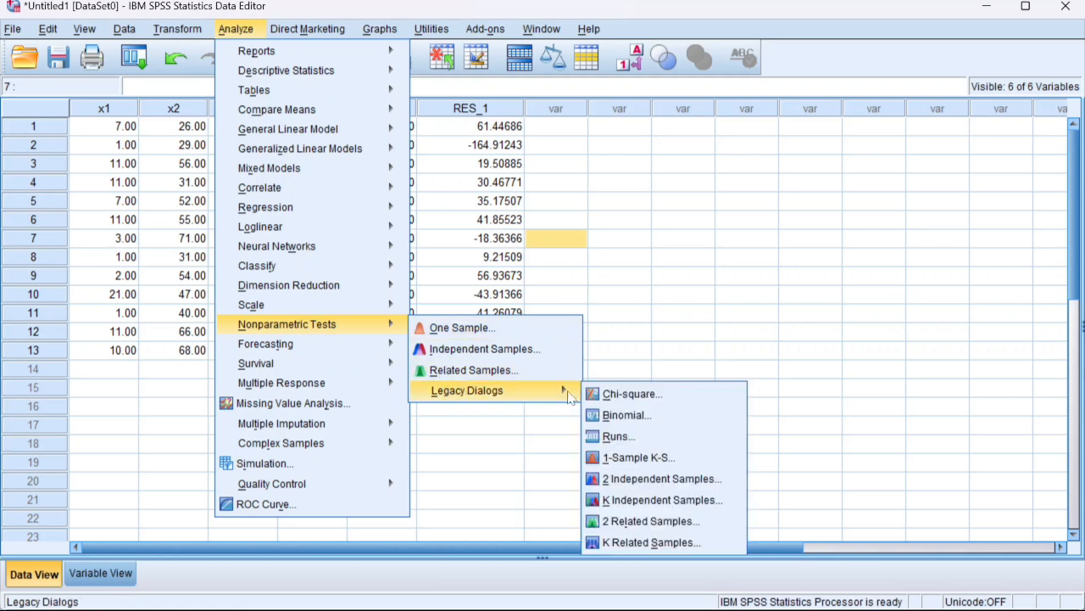
pyautogui.click(655, 460)
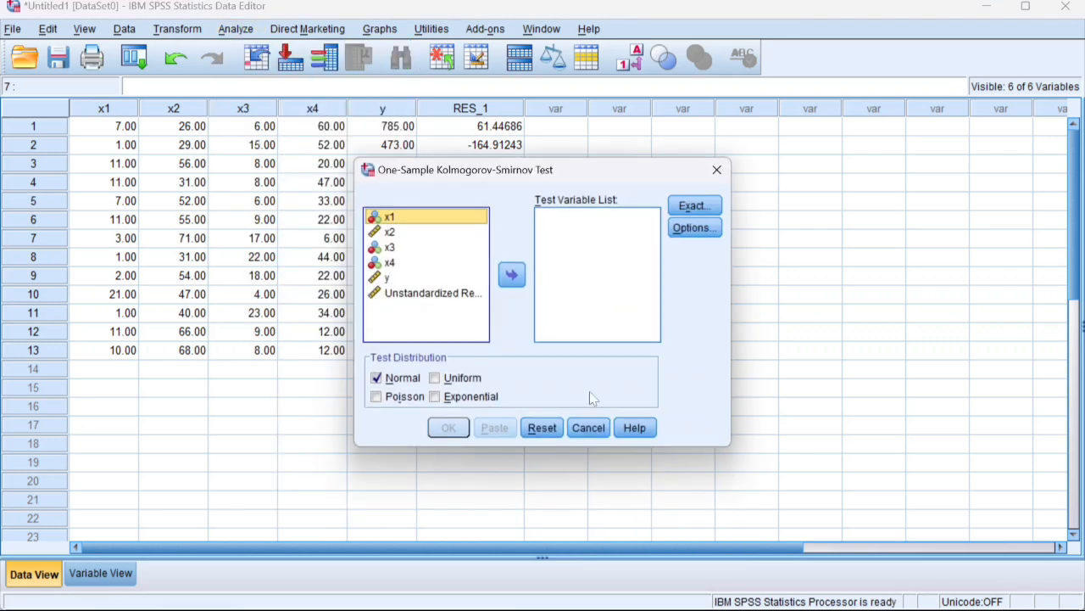
pyautogui.click(417, 294)
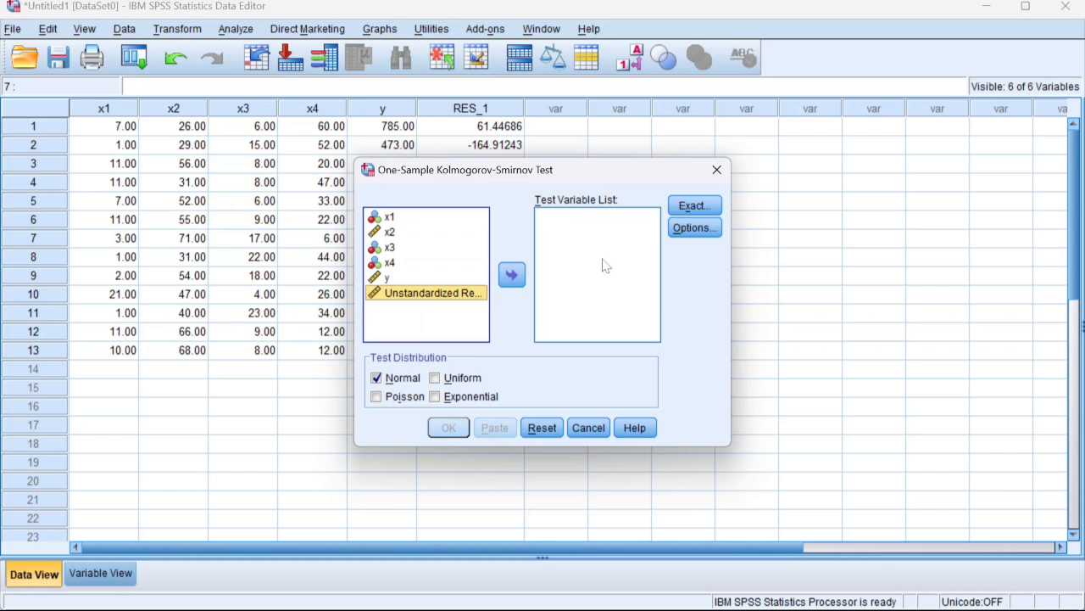
pyautogui.click(512, 274)
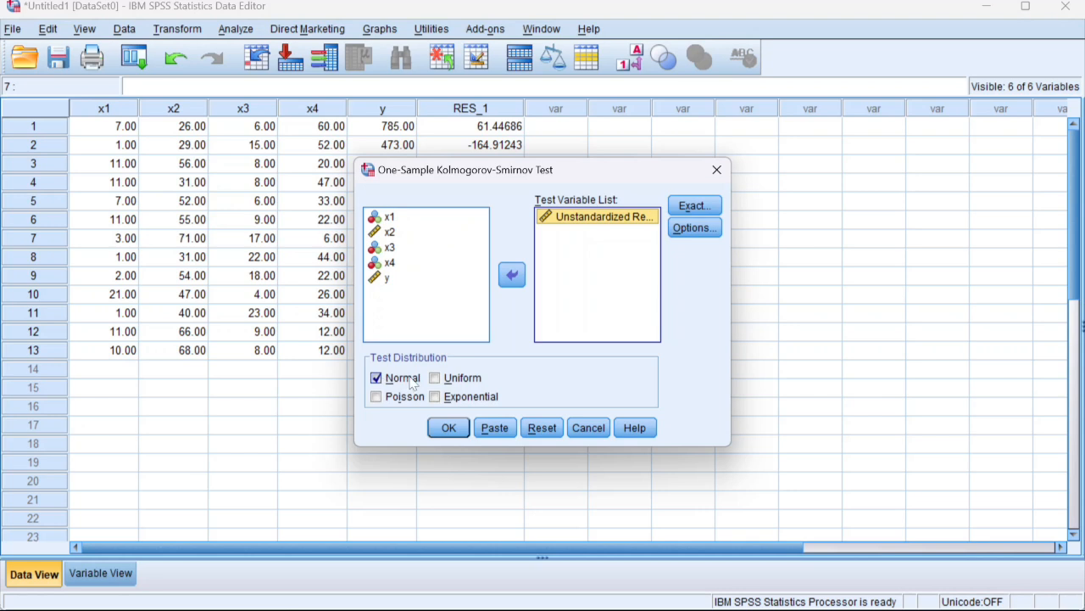
pyautogui.click(447, 427)
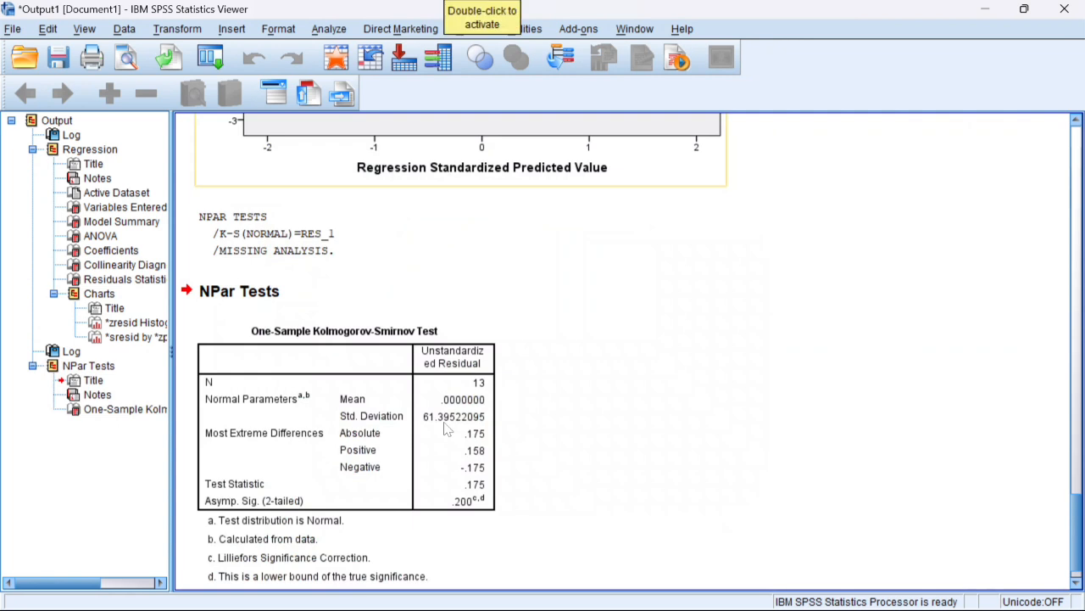
pyautogui.click(447, 429)
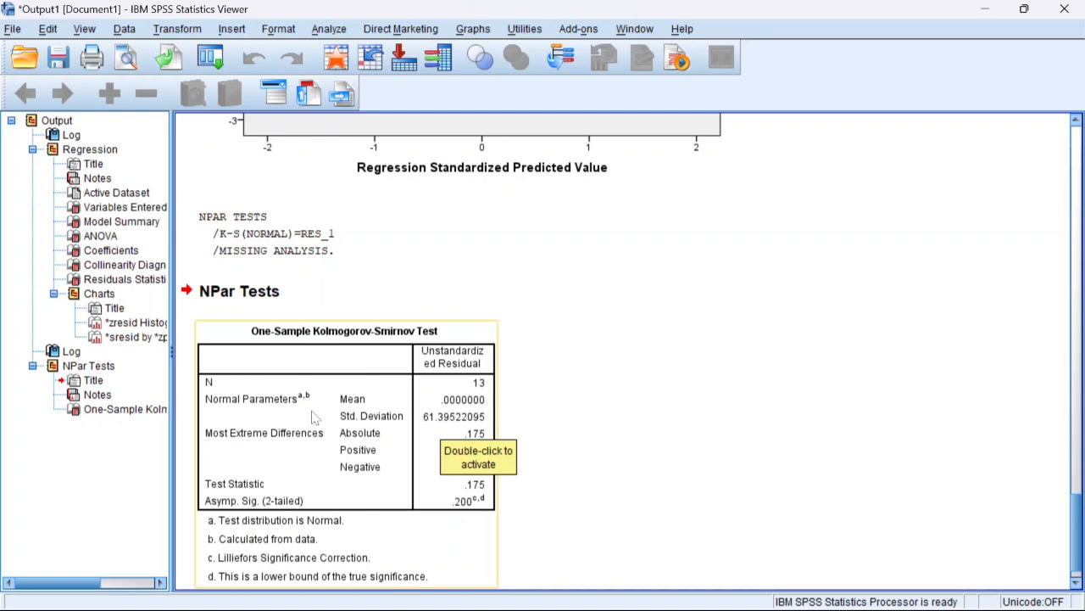
pyautogui.moveTo(1077, 509); pyautogui.dragTo(1075, 537)
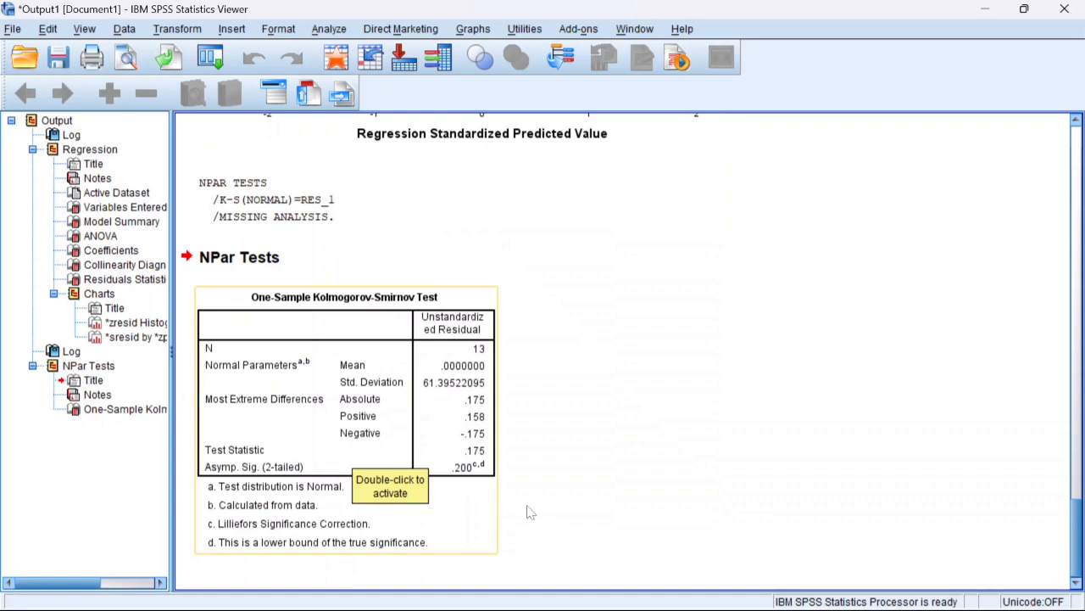
# Step: Switch to the Word document SPPS UAS STATISTIK and go to the normality test discussion at its beginning
pyautogui.moveTo(585, 602)
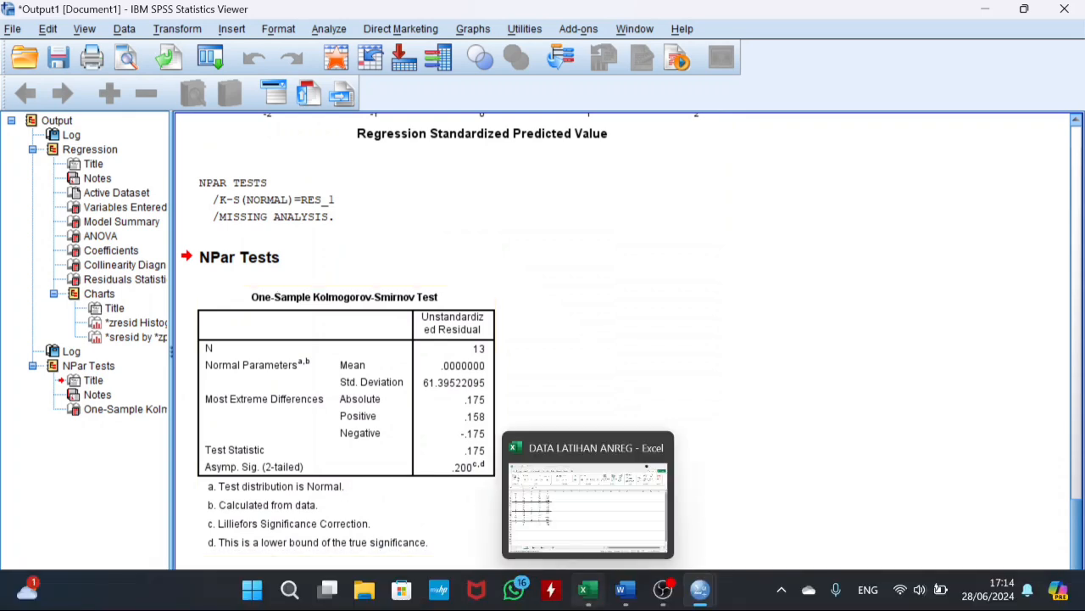
pyautogui.click(629, 575)
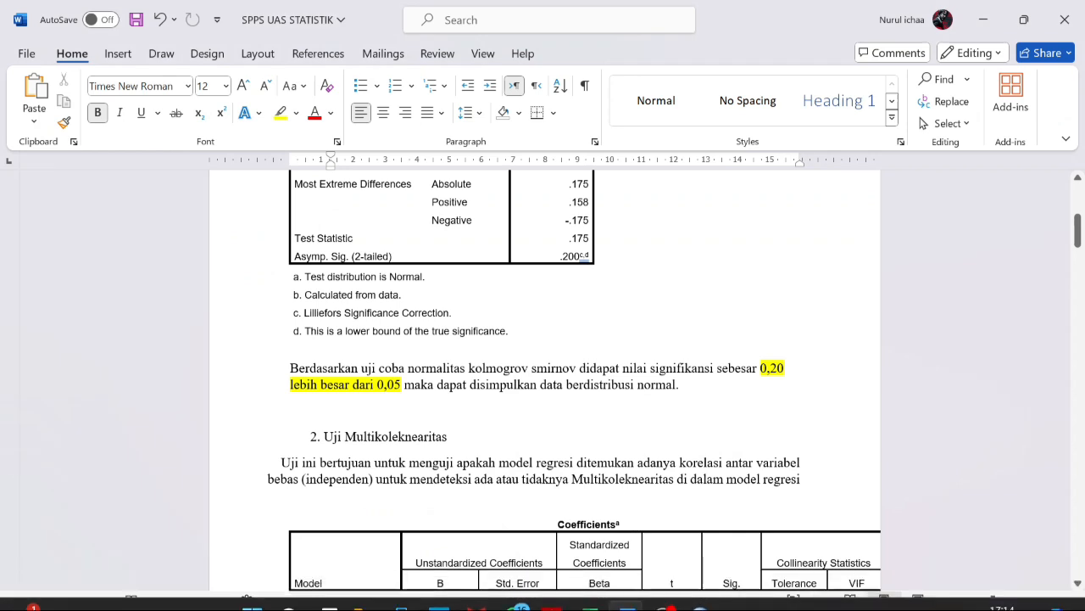
pyautogui.moveTo(1077, 229); pyautogui.dragTo(1080, 176)
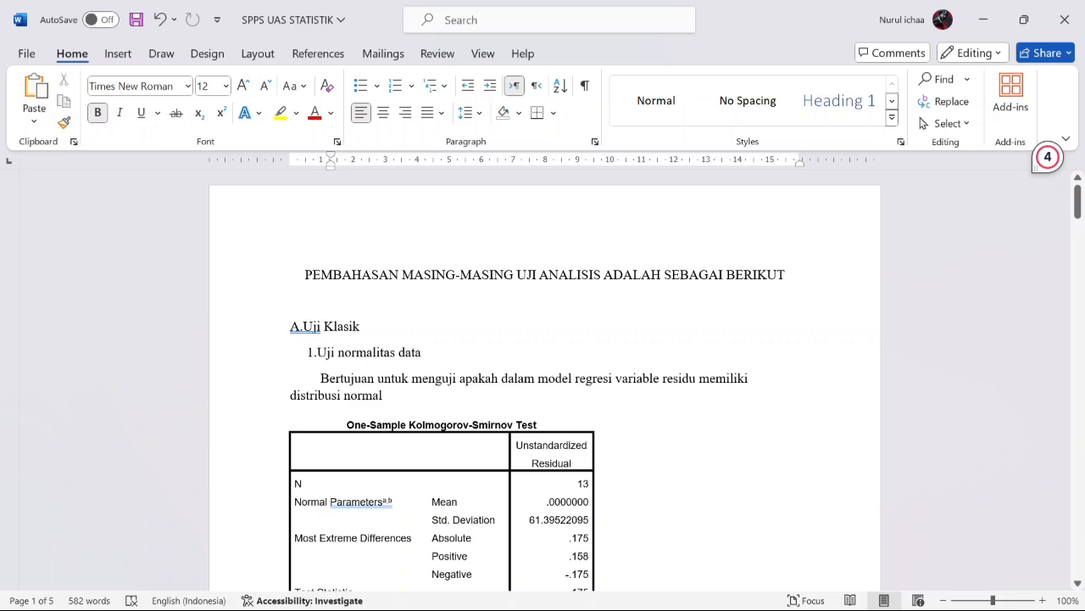
# Step: Compare the One-Sample Kolmogorov-Smirnov table in Word with the SPSS output and check its Asymp. Sig. (2-tailed) value
pyautogui.moveTo(1081, 219); pyautogui.dragTo(1080, 237)
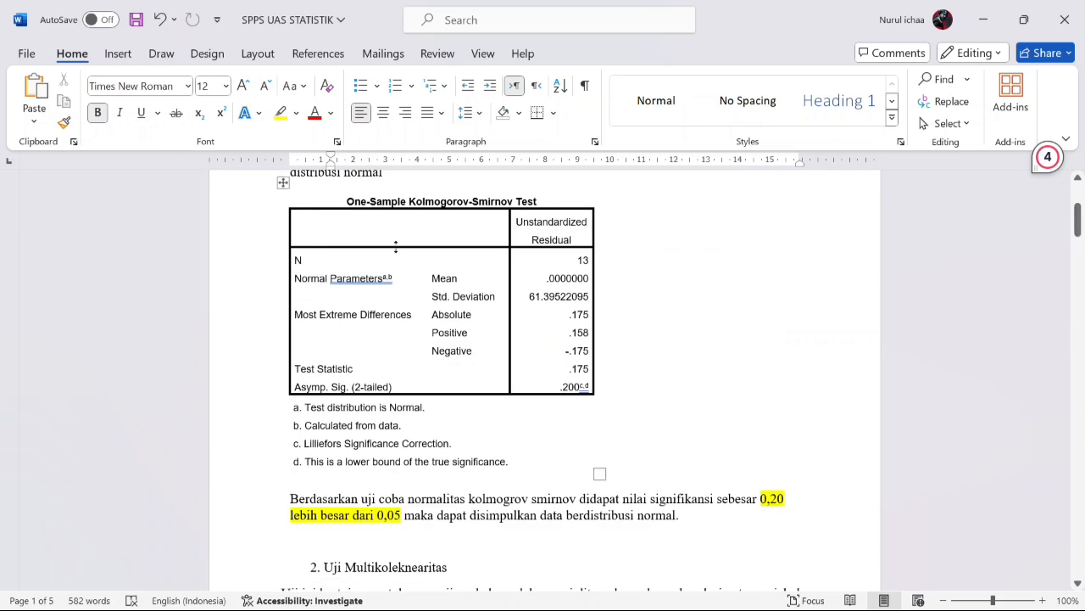
pyautogui.moveTo(625, 588)
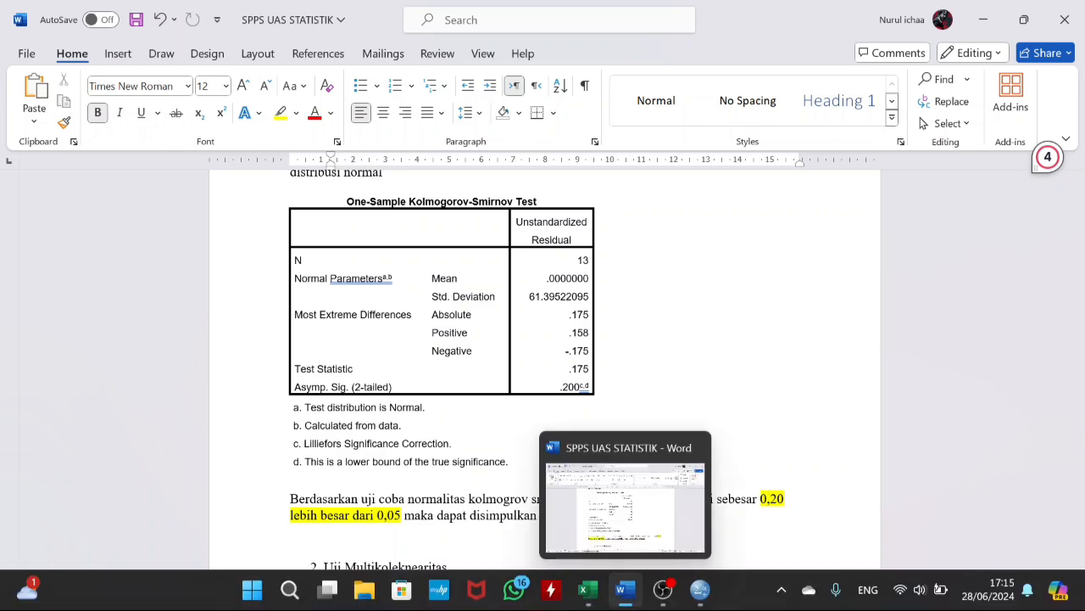
pyautogui.moveTo(700, 594)
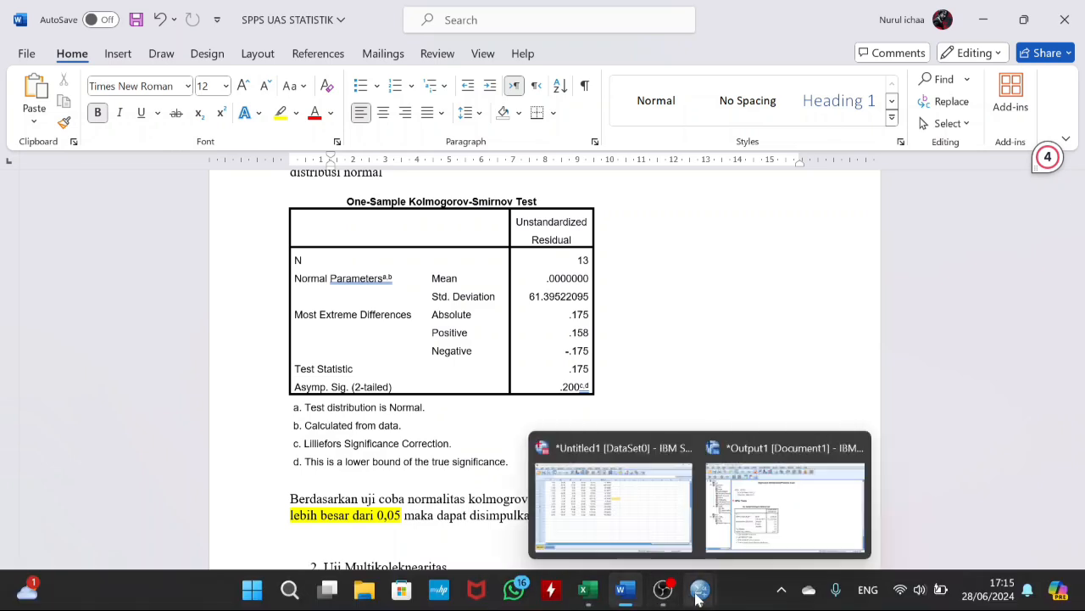
pyautogui.click(761, 526)
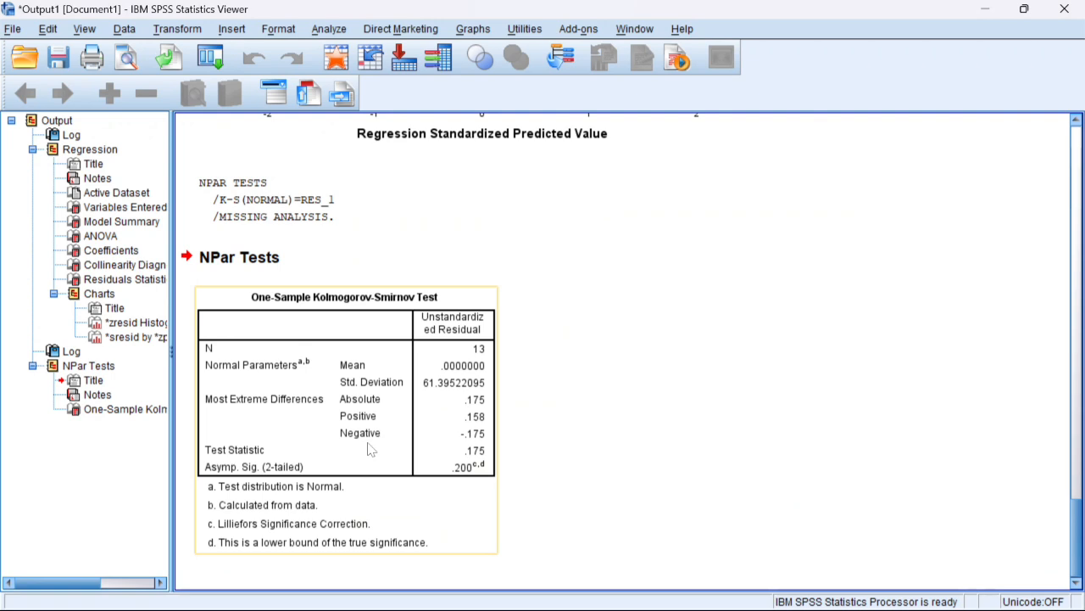
pyautogui.moveTo(663, 592)
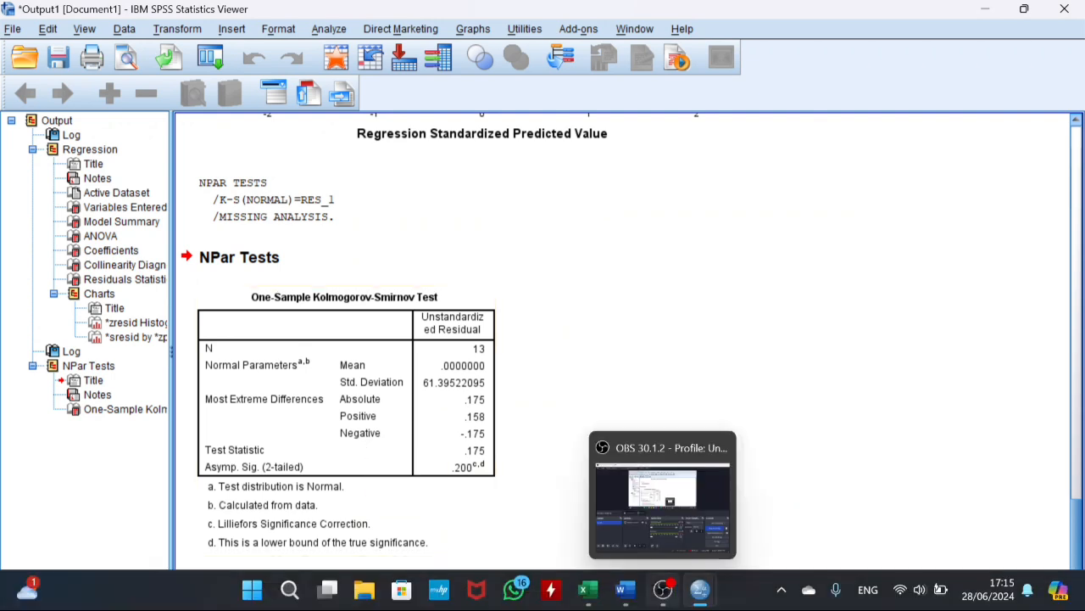
pyautogui.moveTo(624, 589)
pyautogui.click(632, 505)
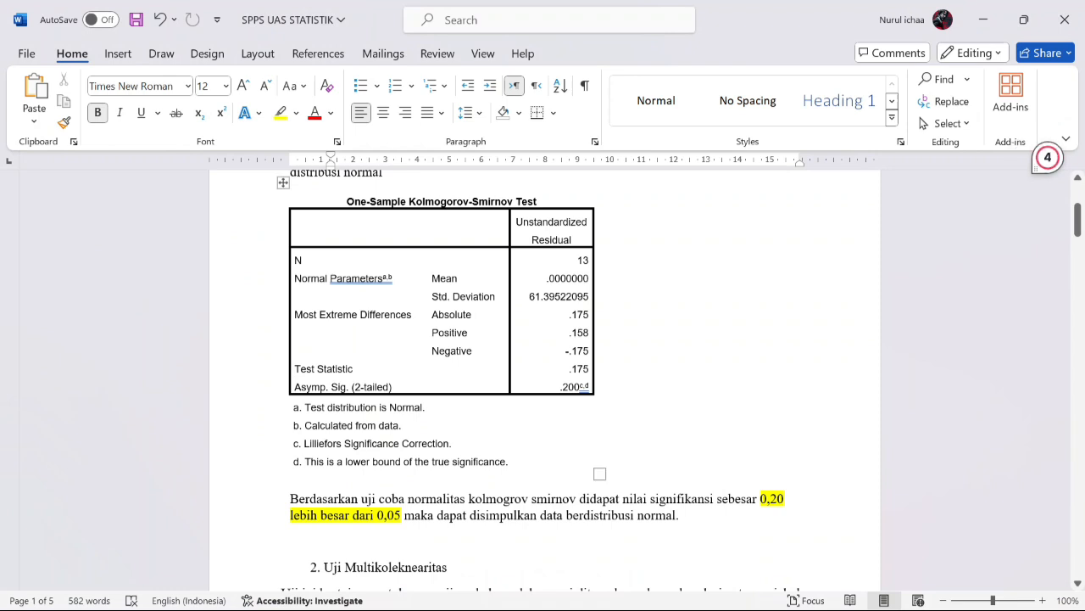
pyautogui.doubleClick(579, 387)
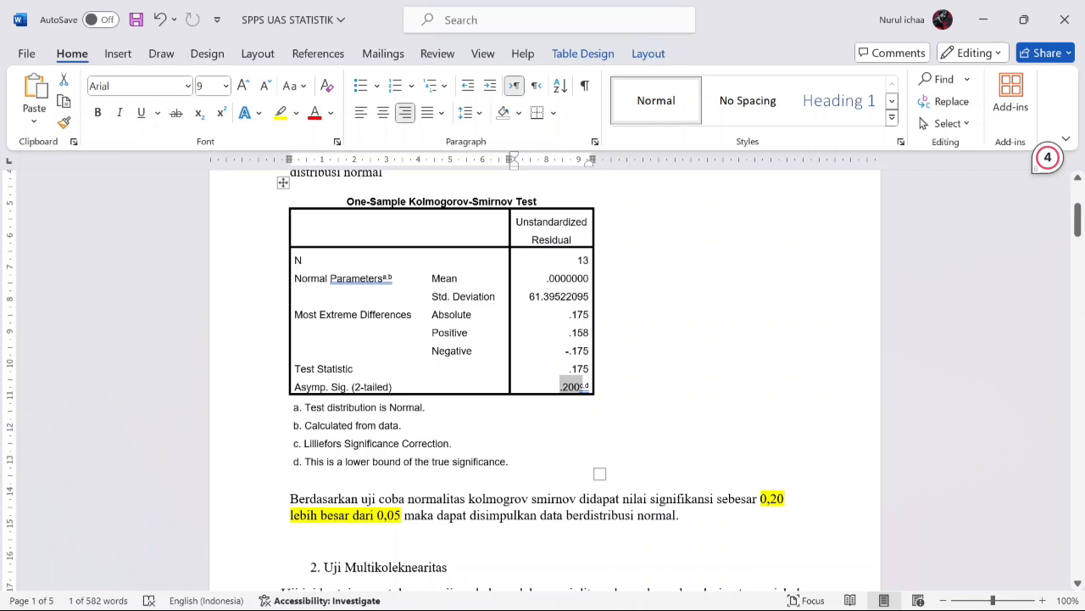
pyautogui.click(611, 397)
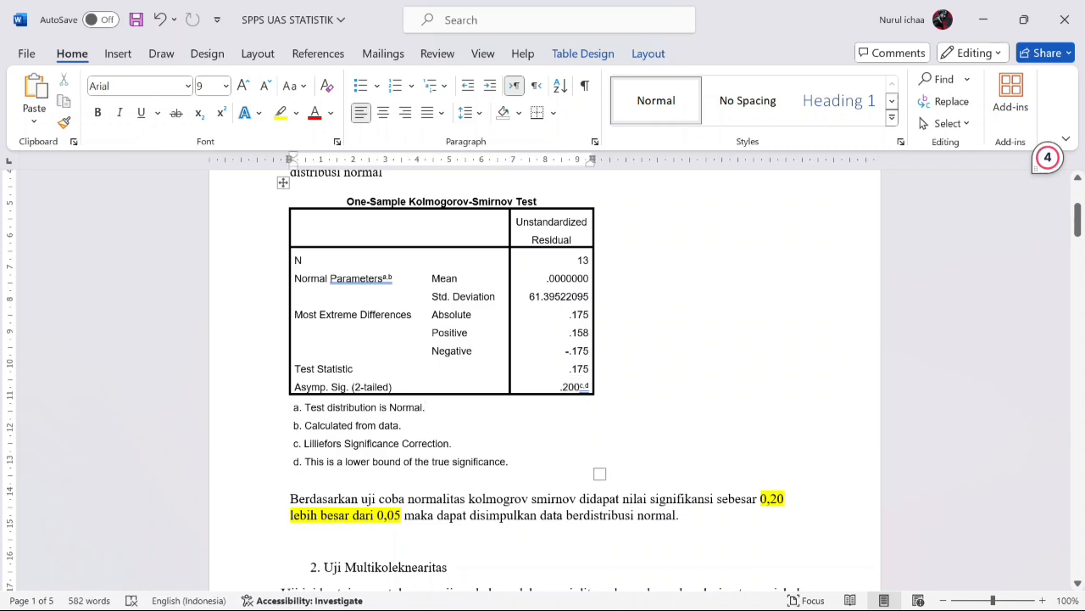
# Step: Go to the multicollinearity section in Word, compare its Coefficients table with the one in the SPSS output, and return to Word
pyautogui.moveTo(1079, 234); pyautogui.dragTo(1081, 265)
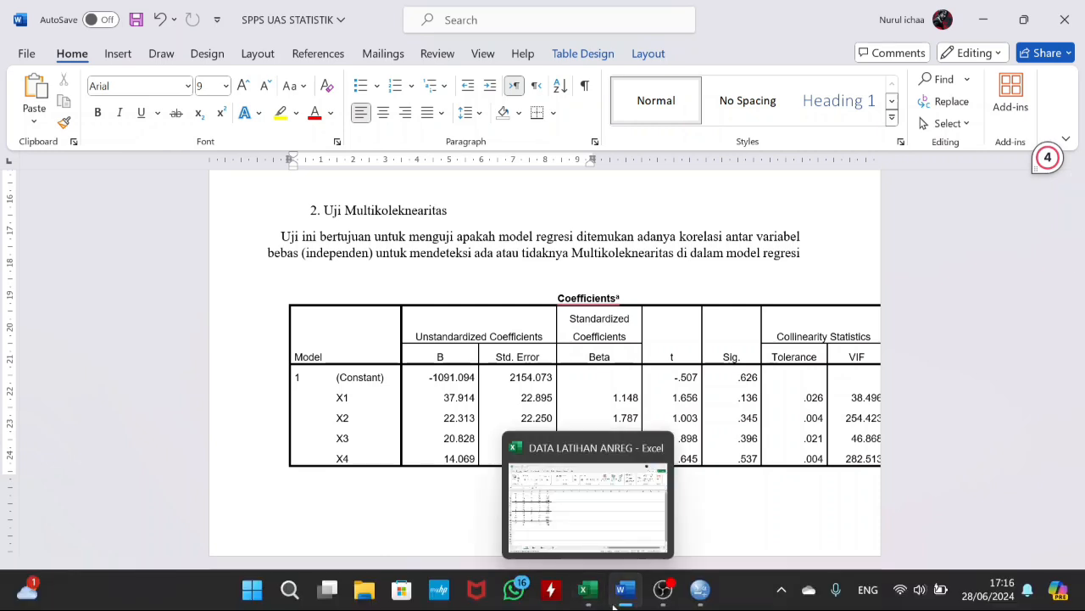
pyautogui.moveTo(614, 604)
pyautogui.moveTo(700, 589)
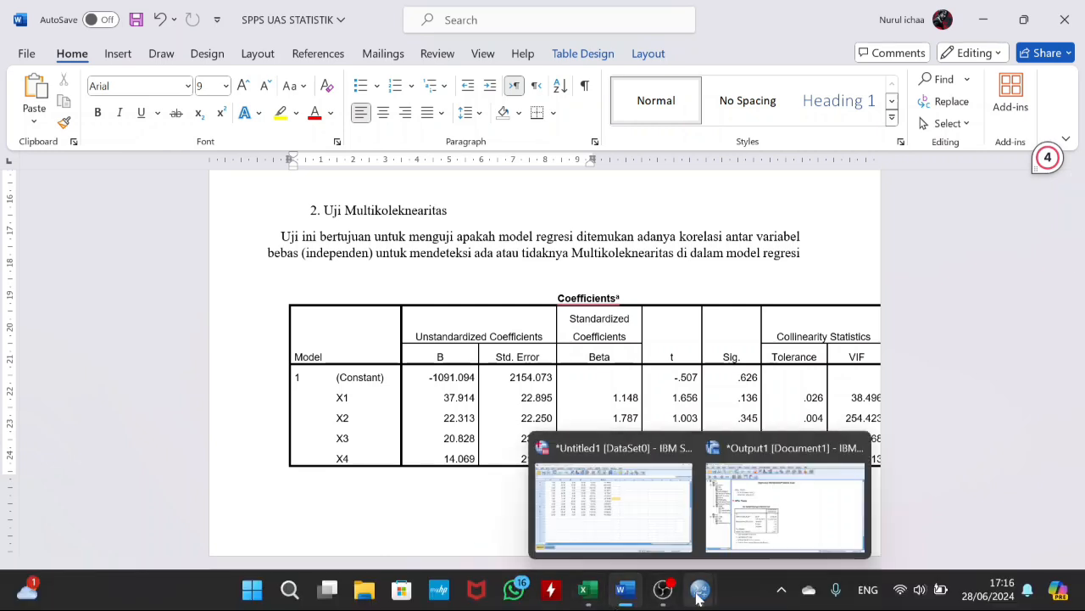
pyautogui.click(739, 532)
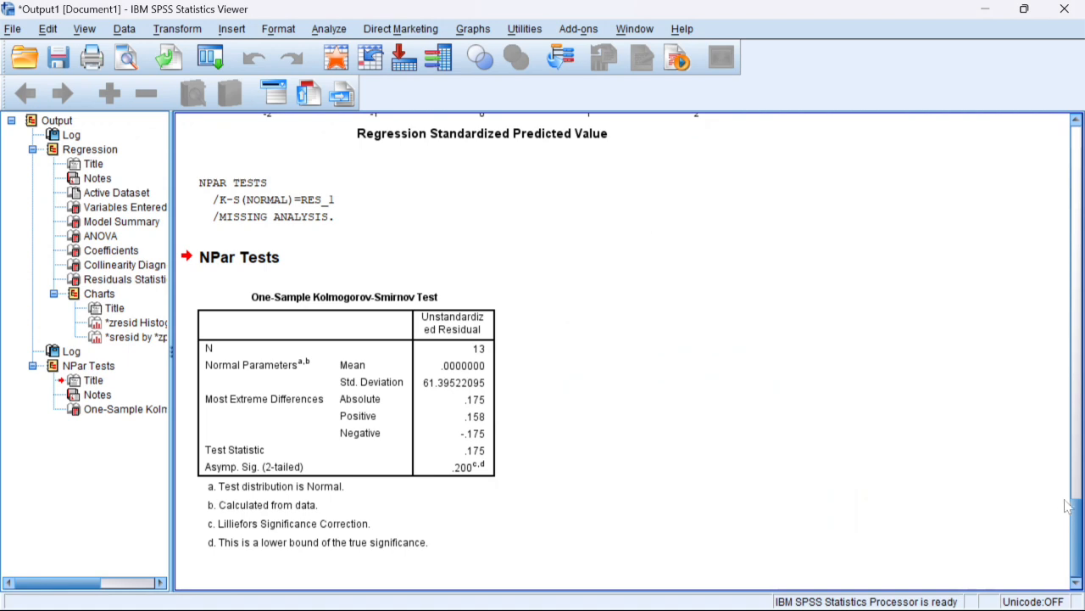
pyautogui.moveTo(1075, 515); pyautogui.dragTo(1039, 310)
pyautogui.scroll(1, 1032, 234)
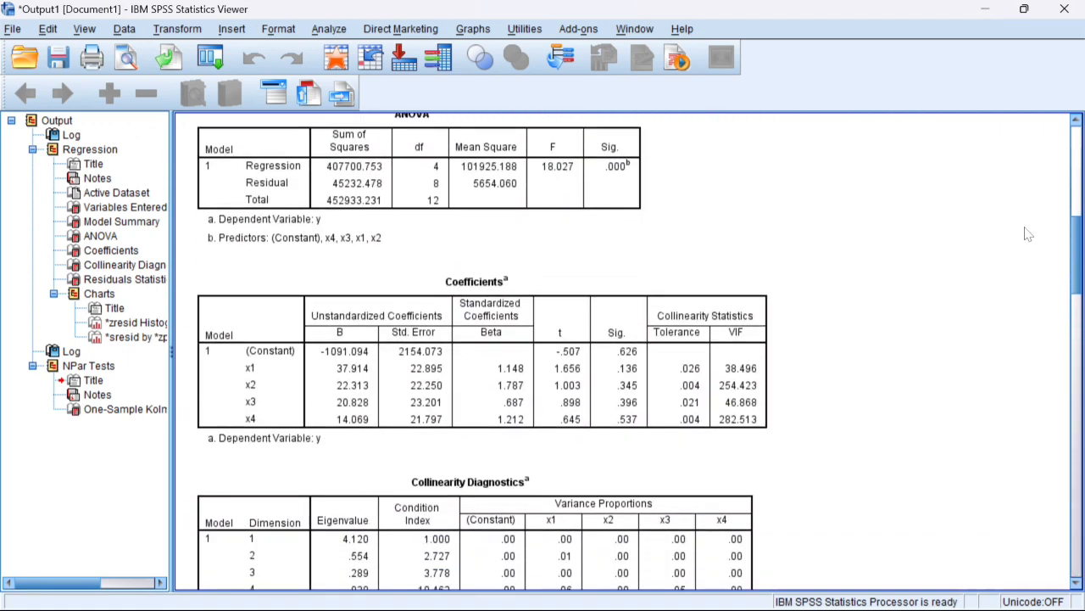
pyautogui.click(598, 327)
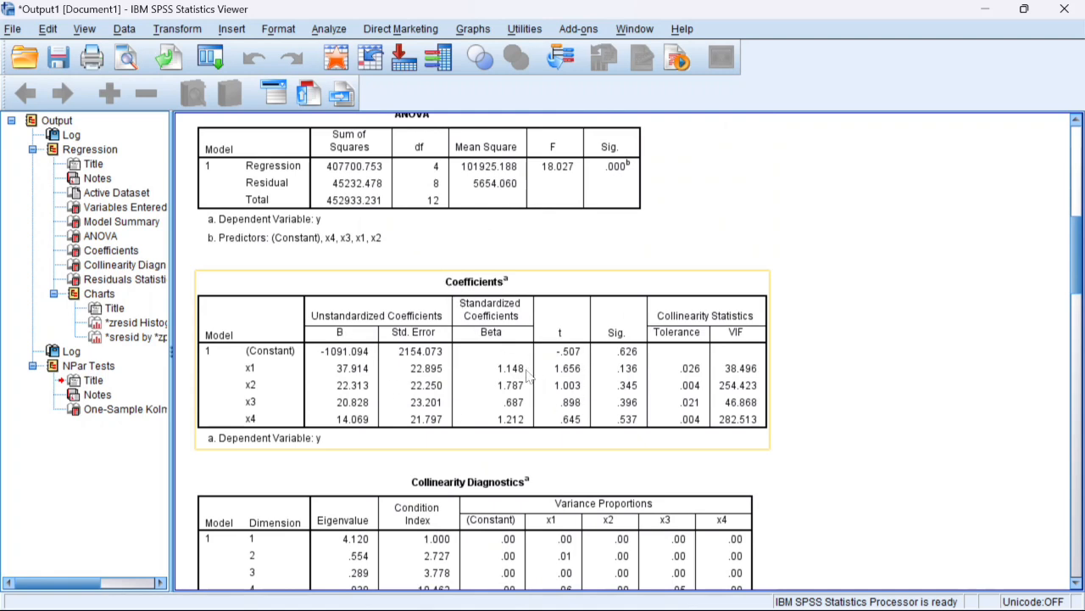
pyautogui.moveTo(487, 609)
pyautogui.moveTo(624, 591)
pyautogui.click(631, 530)
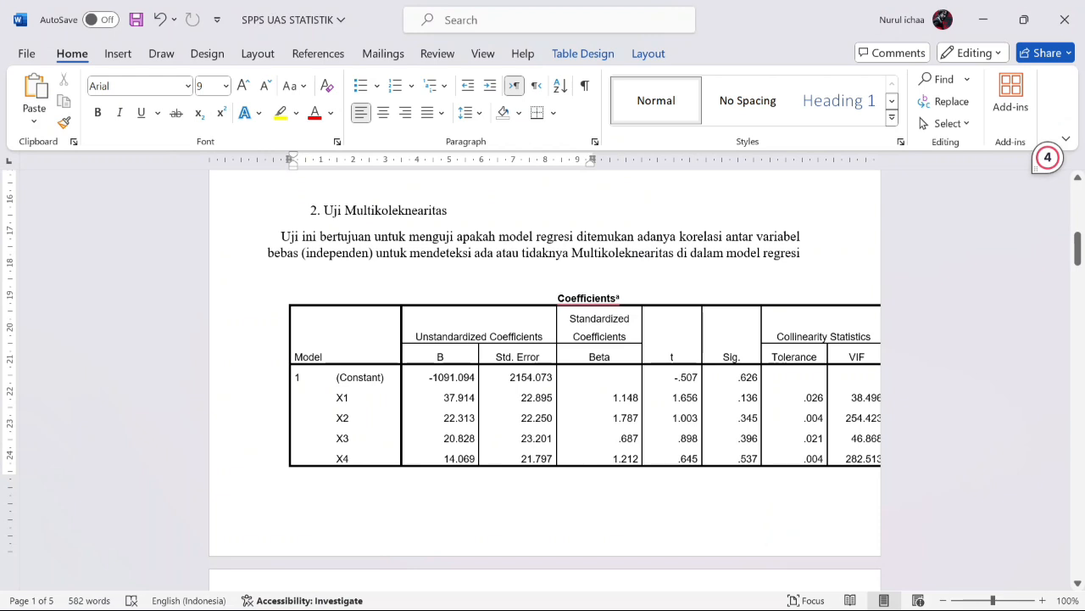
# Step: Check the tolerance and VIF criteria table for X1–X4 against the collinearity statistics in the Coefficients table
pyautogui.moveTo(1080, 247); pyautogui.dragTo(1080, 270)
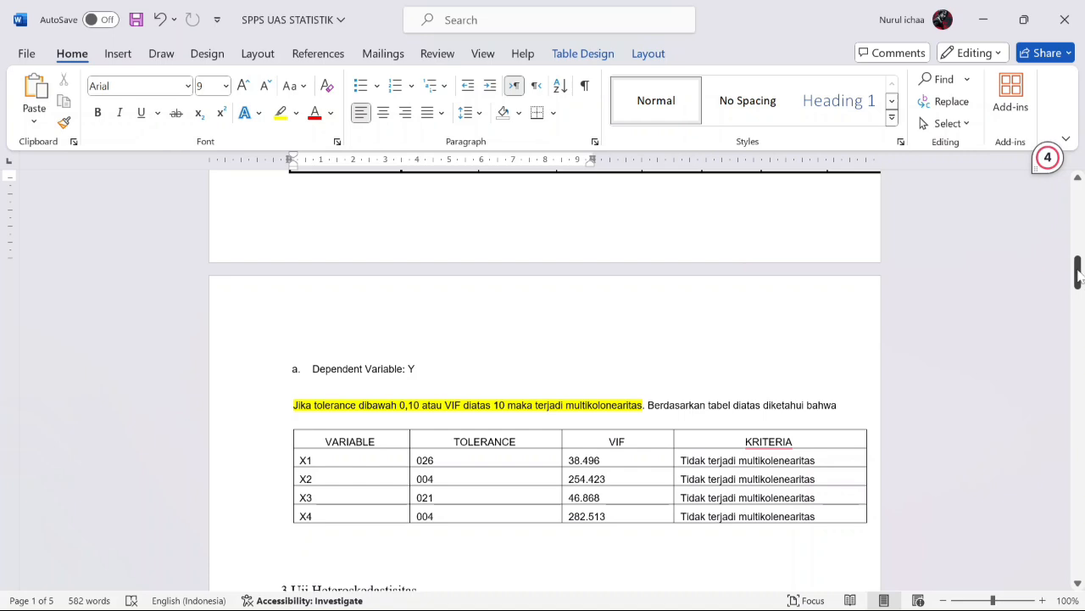
pyautogui.moveTo(1079, 274); pyautogui.dragTo(1079, 262)
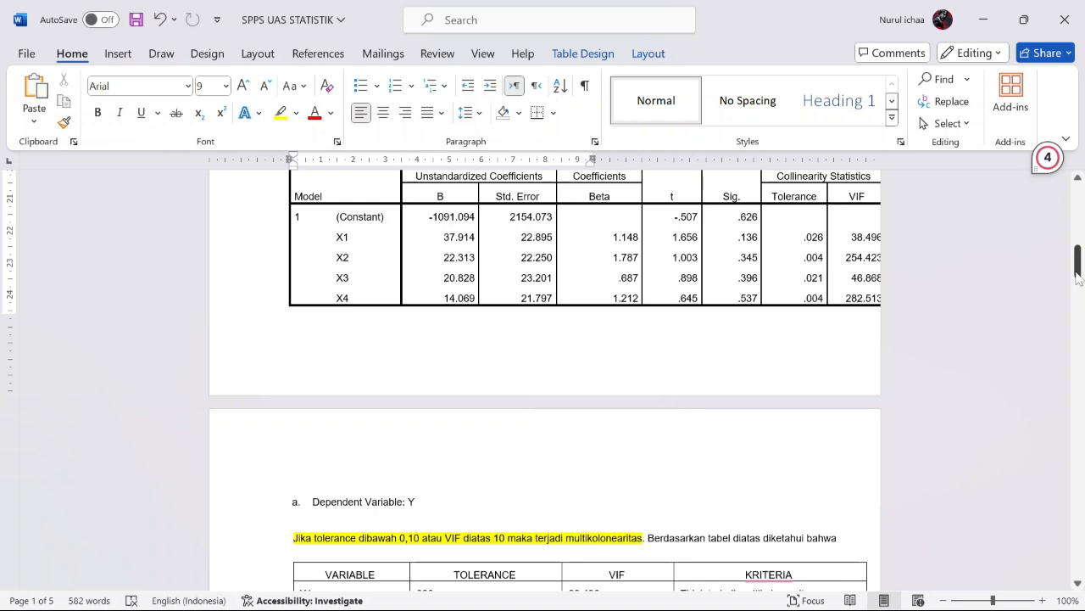
pyautogui.moveTo(1081, 269); pyautogui.dragTo(1081, 276)
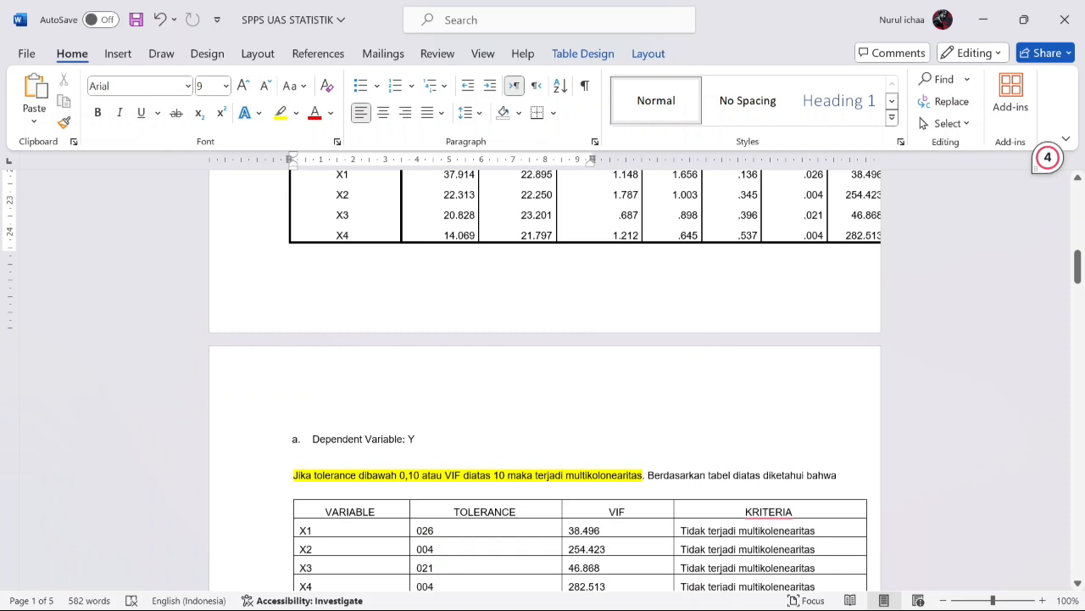
pyautogui.moveTo(1080, 273); pyautogui.dragTo(1079, 265)
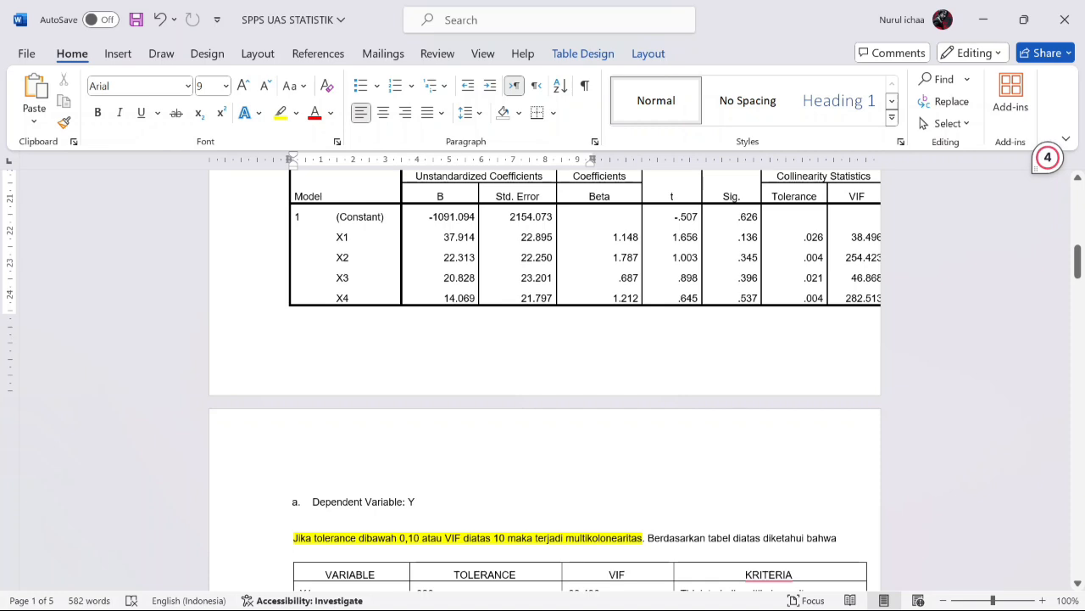
pyautogui.moveTo(1079, 280); pyautogui.dragTo(1078, 294)
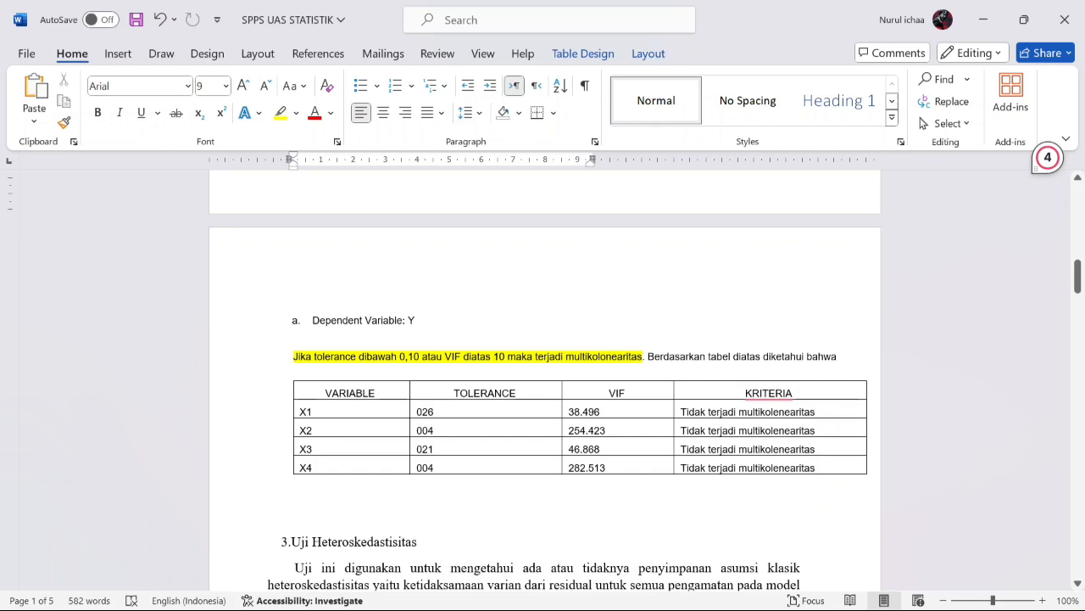
pyautogui.moveTo(1079, 275); pyautogui.dragTo(1079, 265)
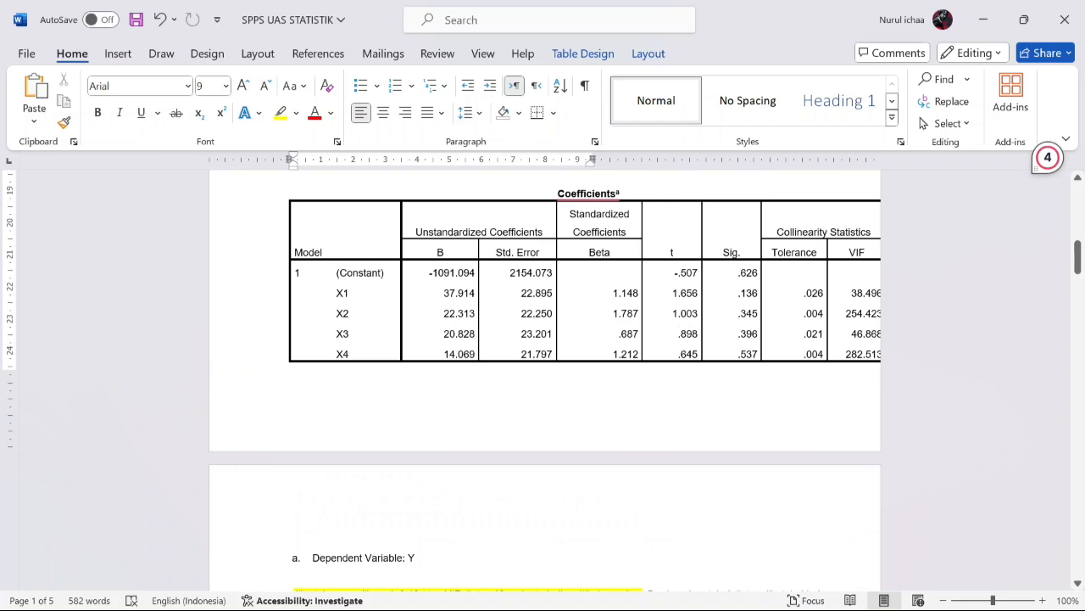
pyautogui.moveTo(1079, 264); pyautogui.dragTo(1080, 296)
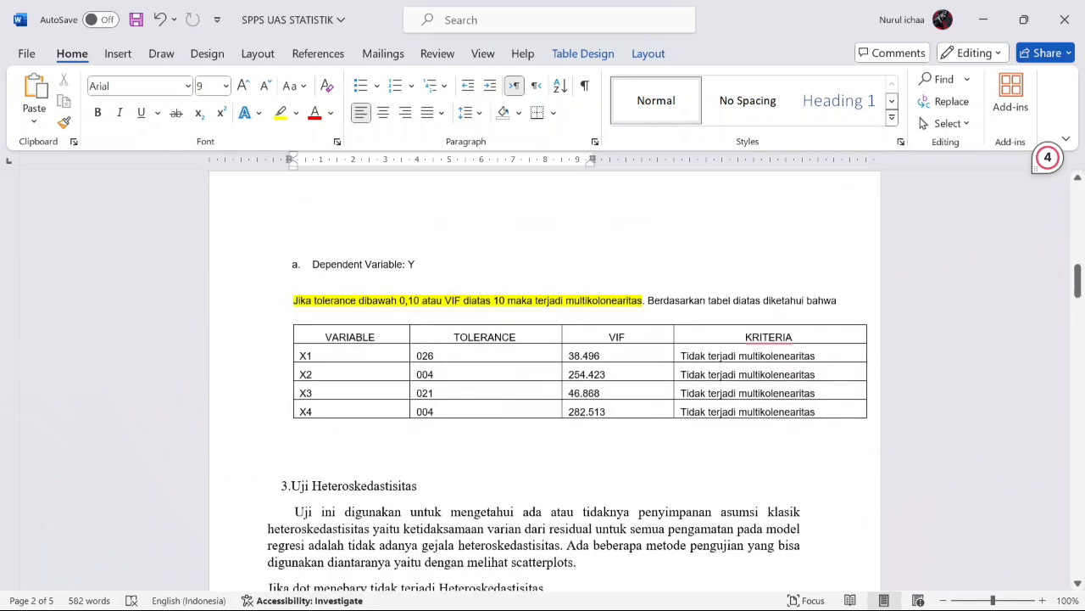
# Step: Read the heteroscedasticity section in Word and compare its residual scatterplot with the one in the SPSS output, returning to Word
pyautogui.moveTo(1077, 290); pyautogui.dragTo(1077, 312)
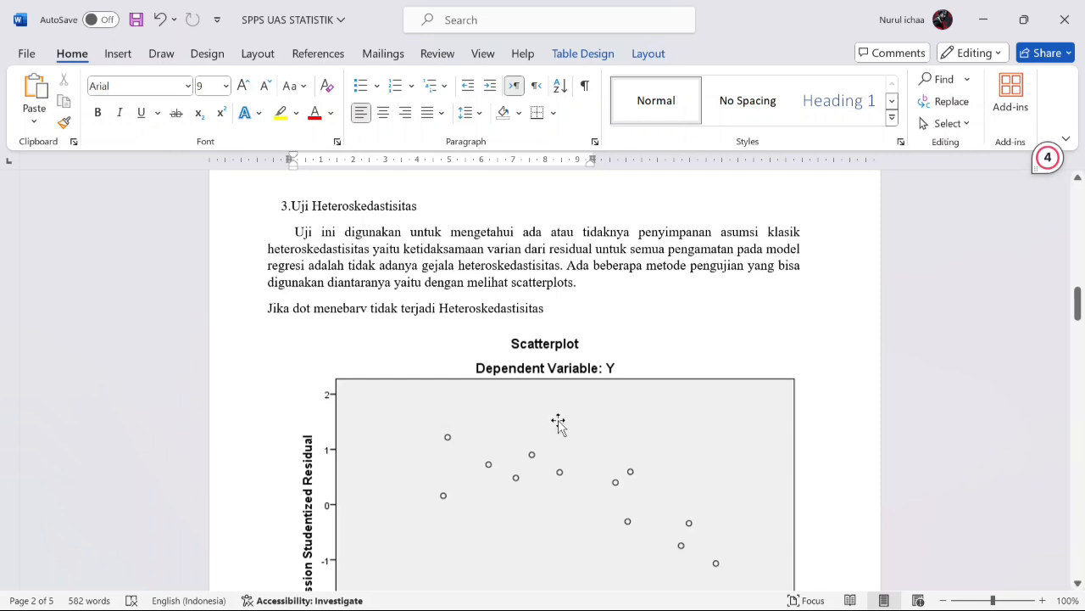
pyautogui.moveTo(1077, 319); pyautogui.dragTo(1077, 332)
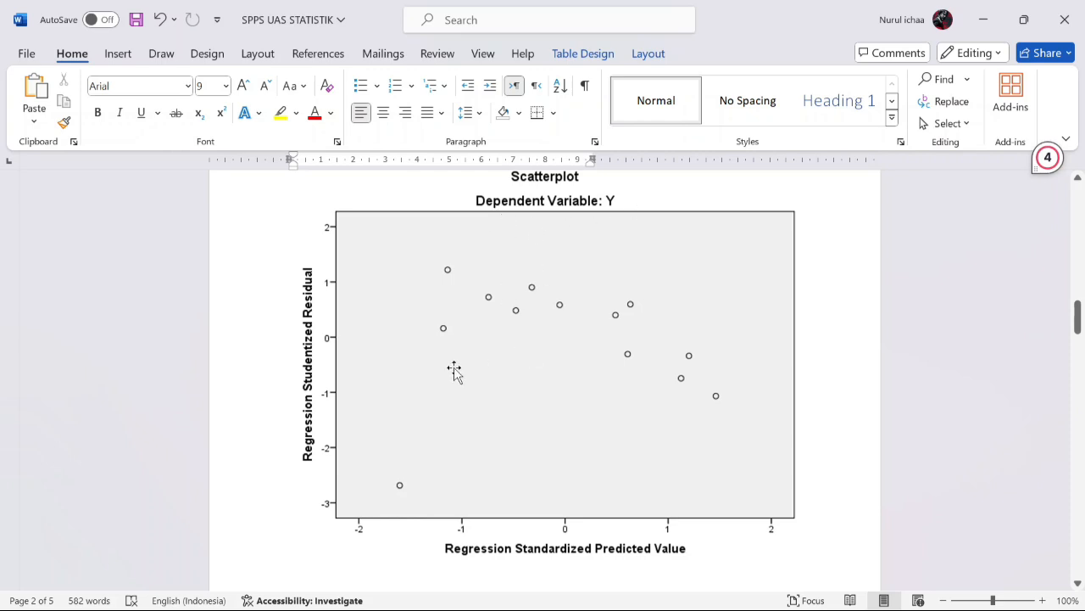
pyautogui.moveTo(704, 594)
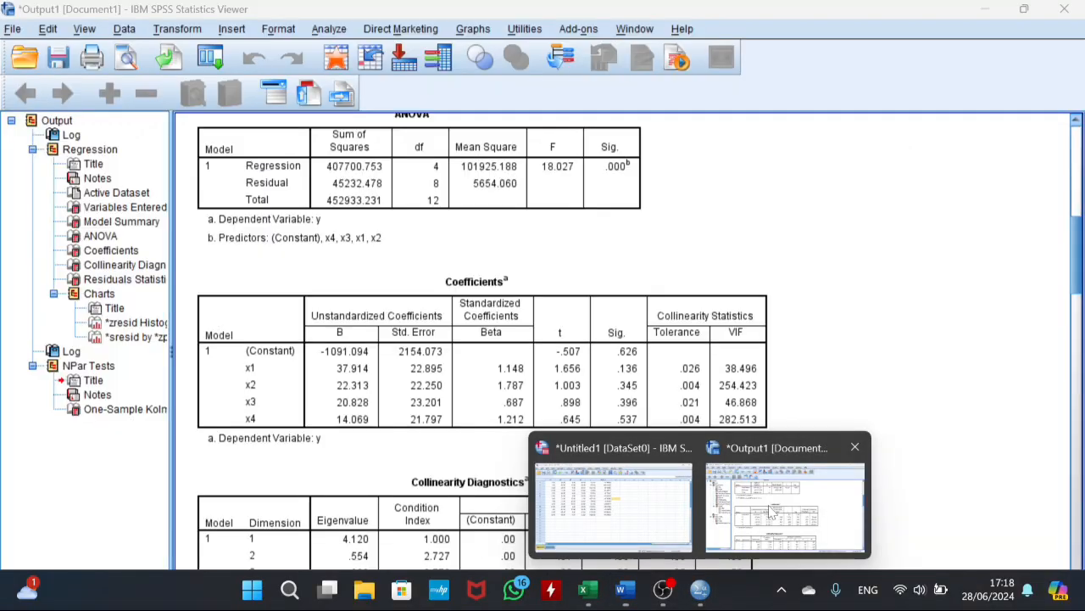
pyautogui.click(771, 509)
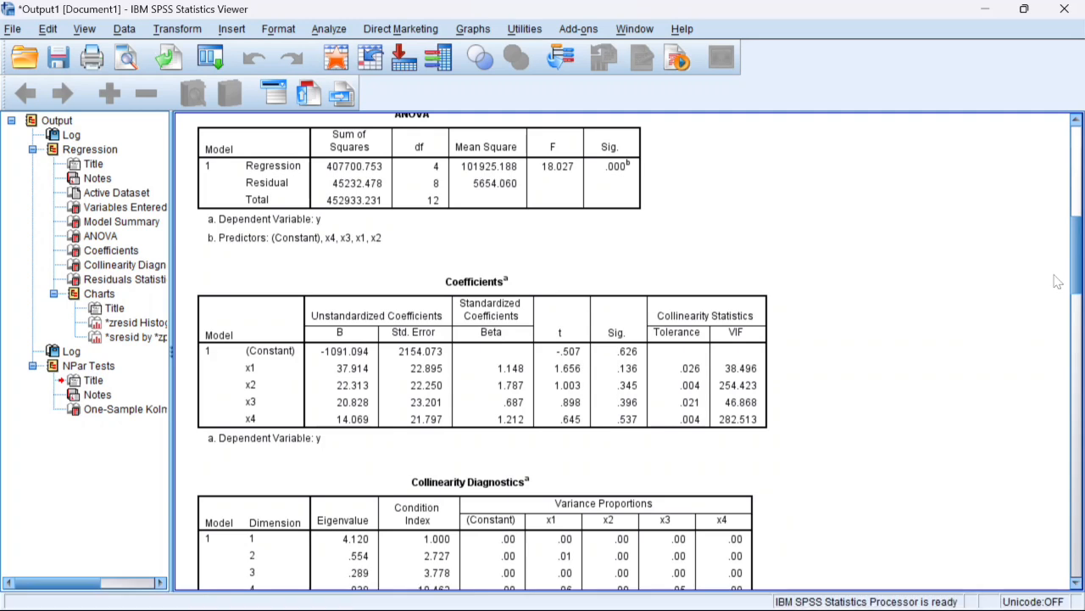
pyautogui.moveTo(1079, 259); pyautogui.dragTo(1075, 461)
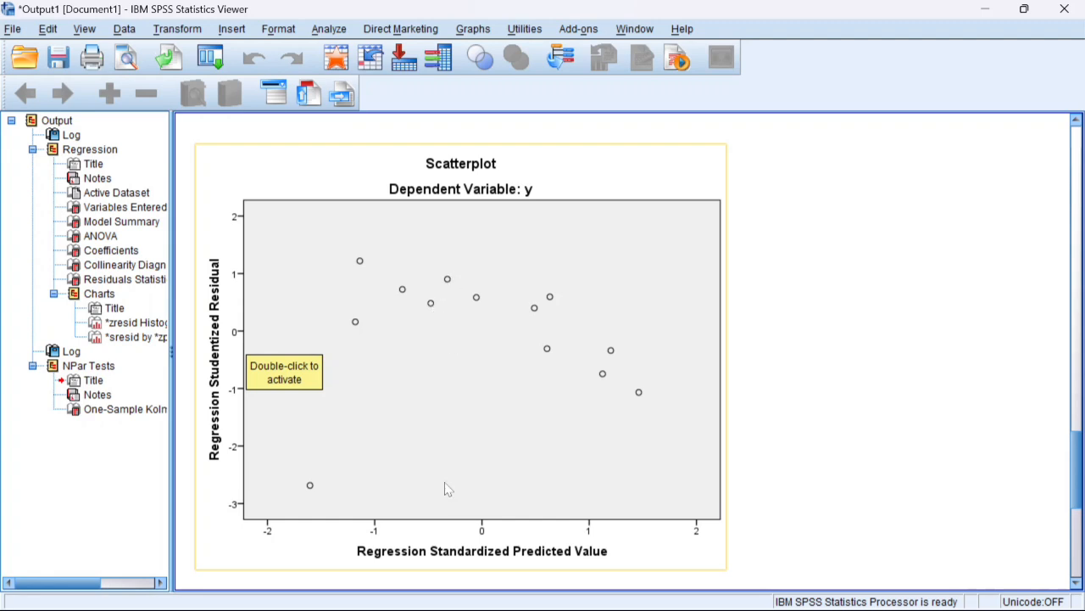
pyautogui.moveTo(625, 589)
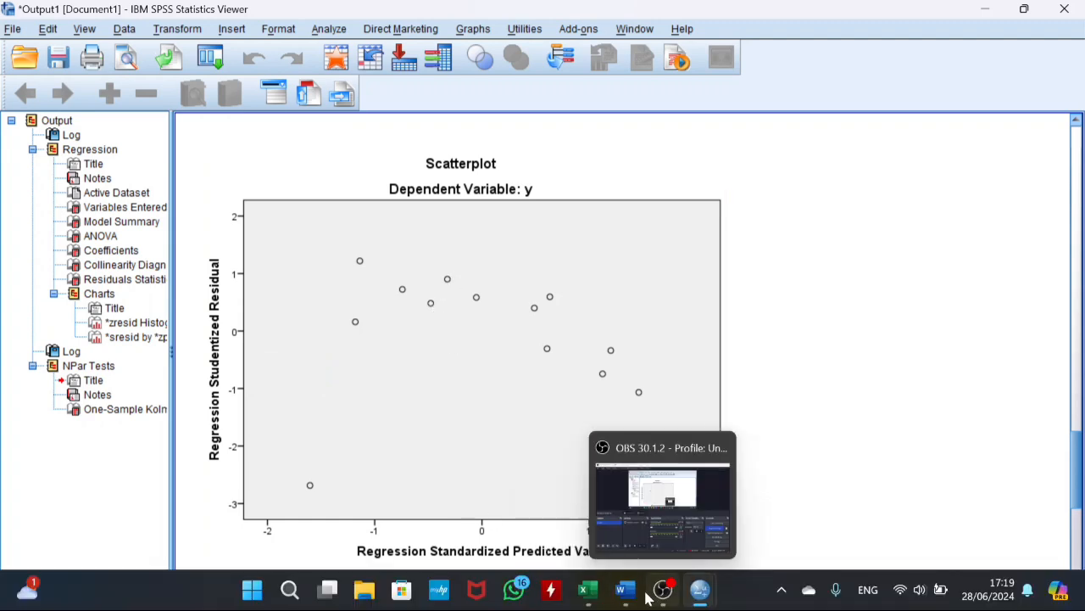
pyautogui.click(632, 531)
pyautogui.click(632, 532)
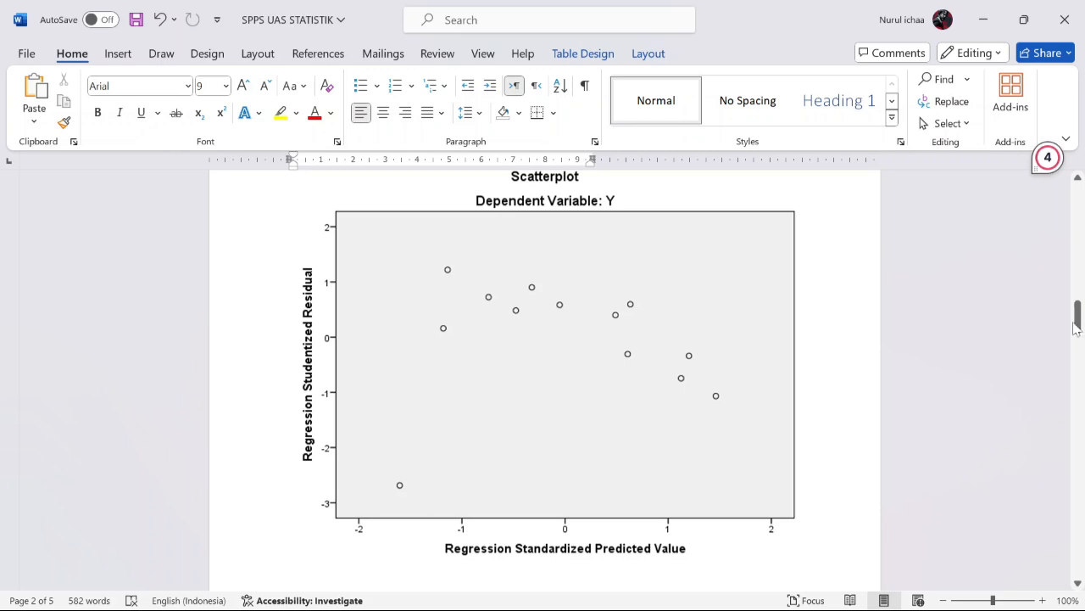
pyautogui.moveTo(1077, 323)
pyautogui.mouseDown()
pyautogui.moveTo(1079, 298)
pyautogui.moveTo(1080, 310)
pyautogui.mouseUp()
# Step: Go to the Uji F section in Word, compare its ANOVA table with the SPSS output, and examine the F and Sig. values
pyautogui.moveTo(1079, 322); pyautogui.dragTo(1077, 373)
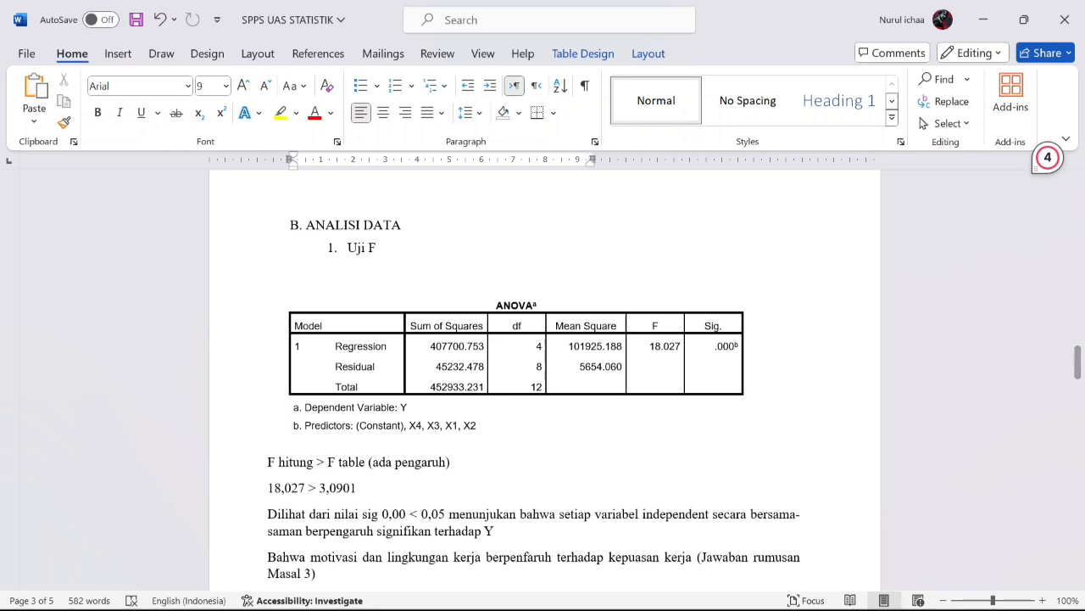
pyautogui.moveTo(697, 591)
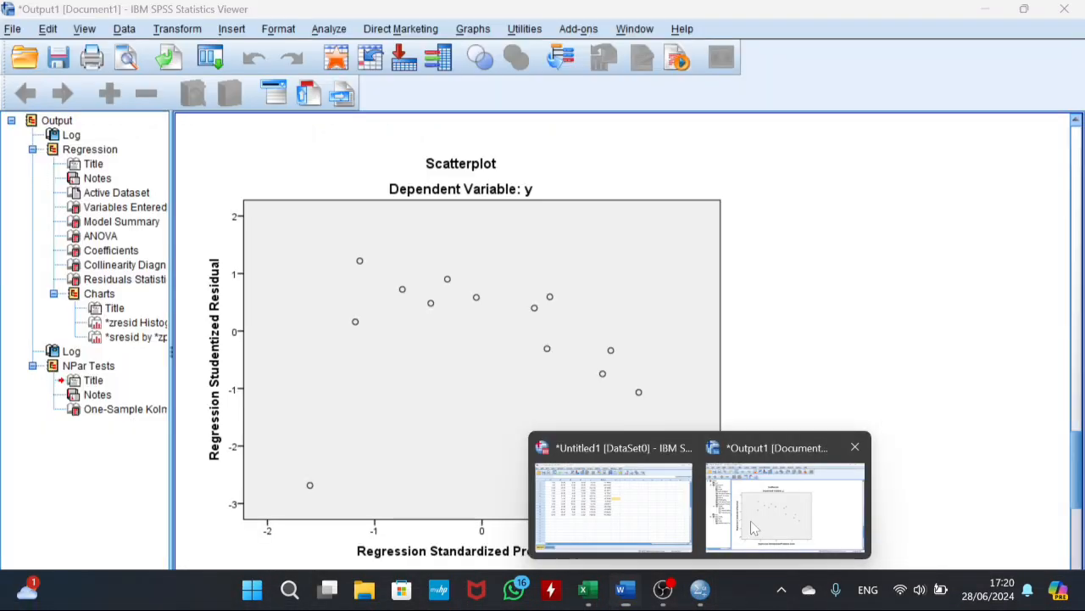
pyautogui.click(753, 524)
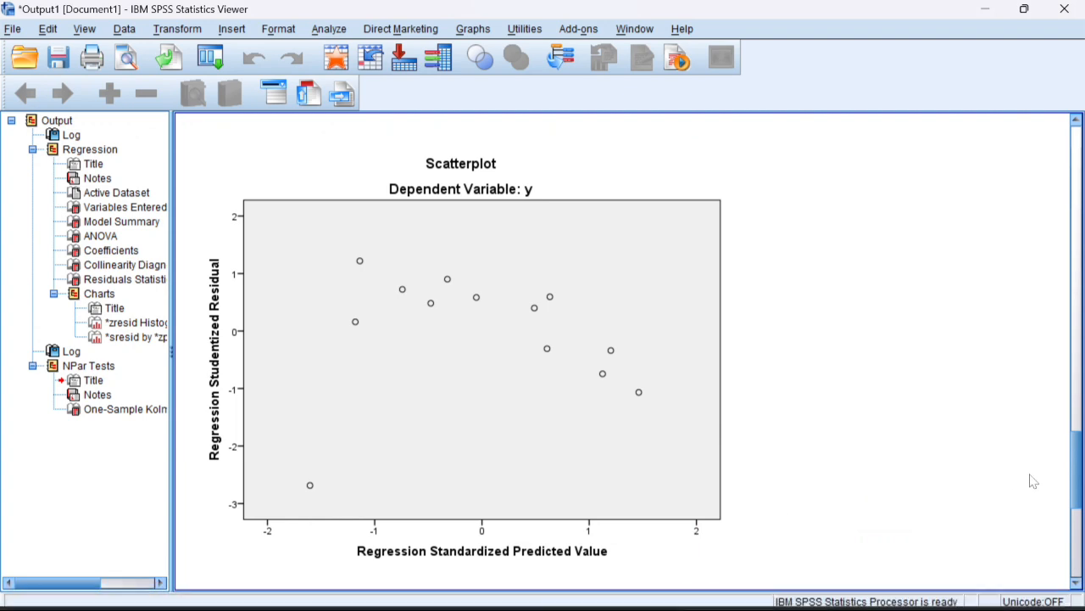
pyautogui.moveTo(1080, 476); pyautogui.dragTo(1061, 219)
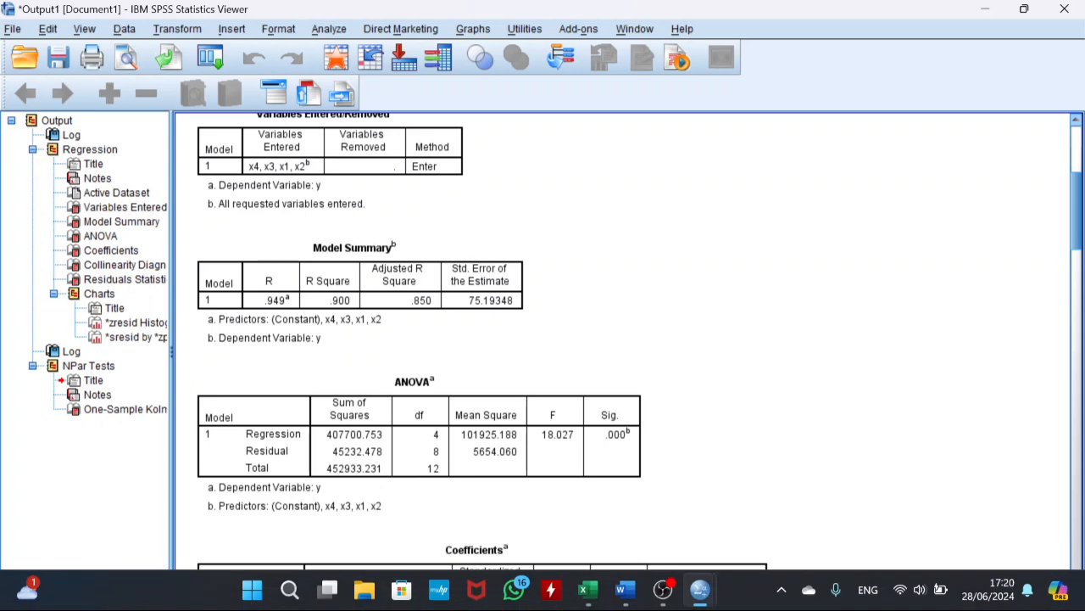
pyautogui.click(631, 594)
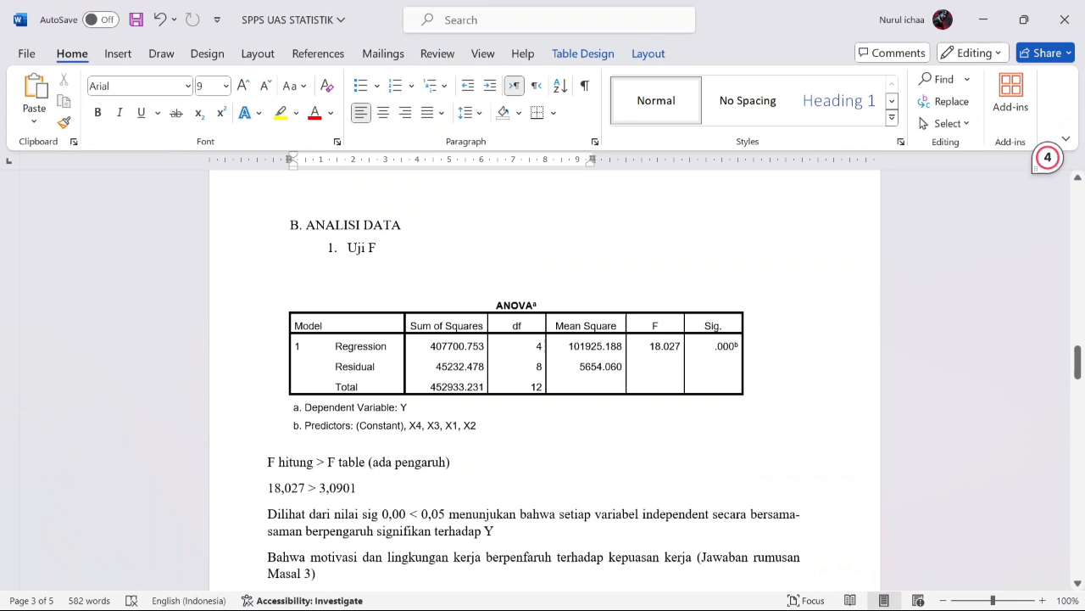
pyautogui.moveTo(649, 346); pyautogui.dragTo(682, 346)
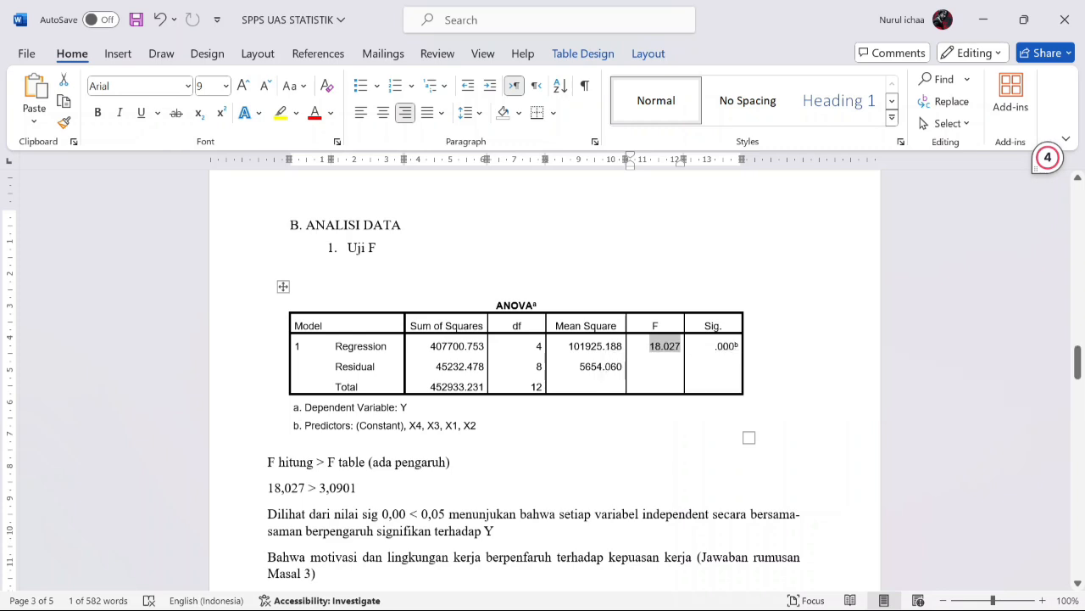
pyautogui.moveTo(714, 346); pyautogui.dragTo(743, 345)
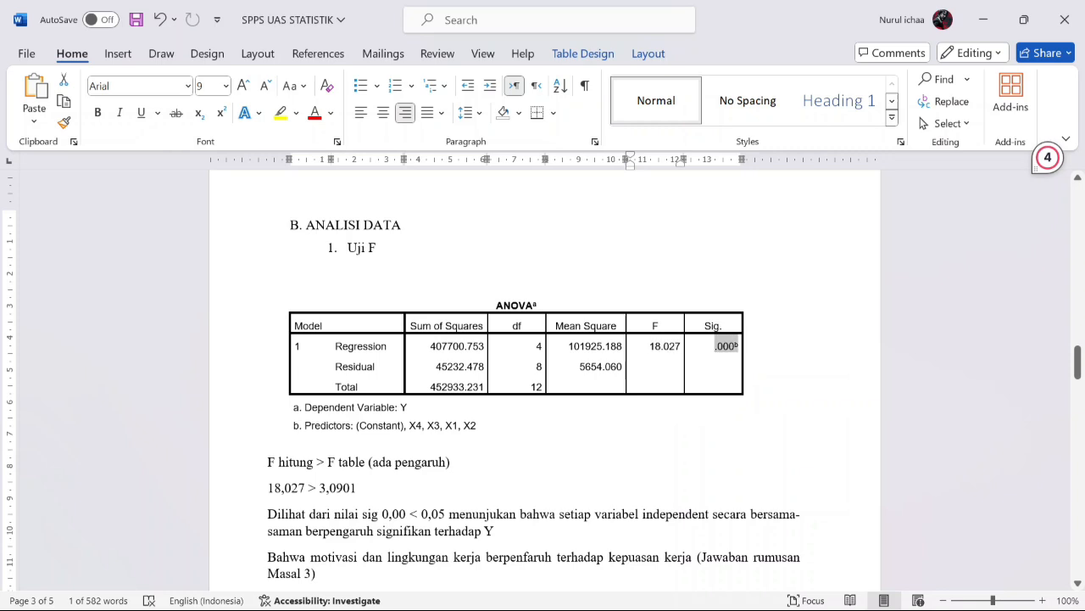
# Step: Read the F hitung versus F table comparison and the significance interpretation below the ANOVA table in the Uji F section
pyautogui.click(787, 339)
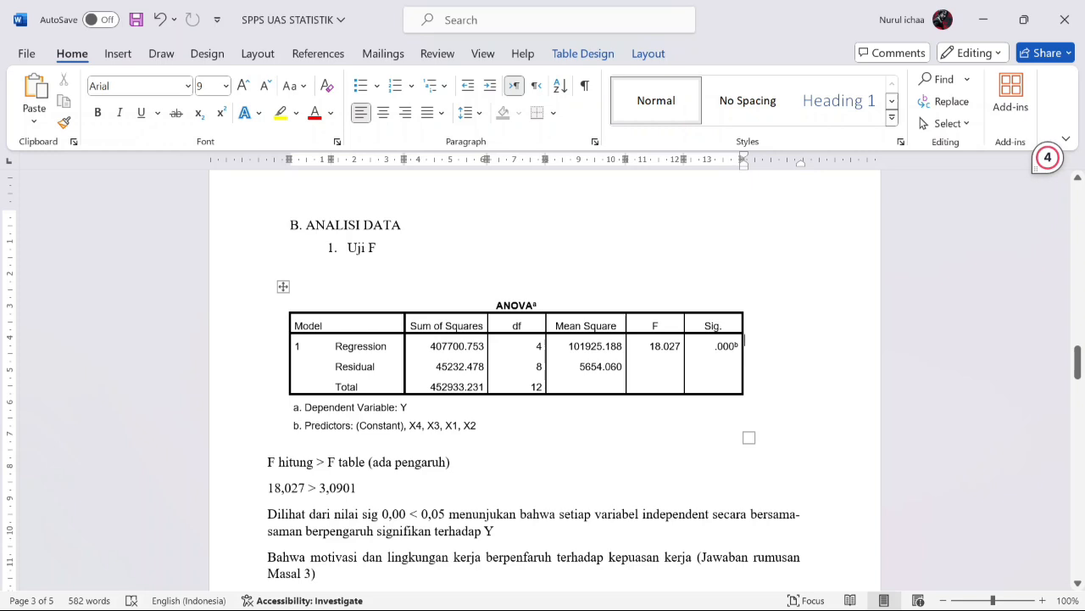
pyautogui.moveTo(316, 462); pyautogui.dragTo(366, 462)
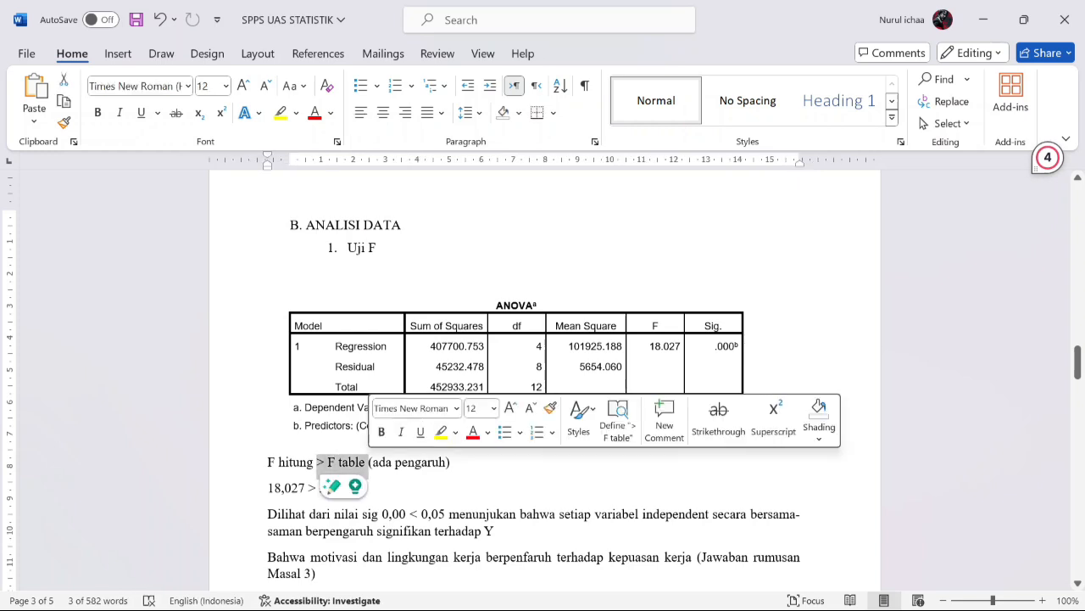
pyautogui.click(372, 488)
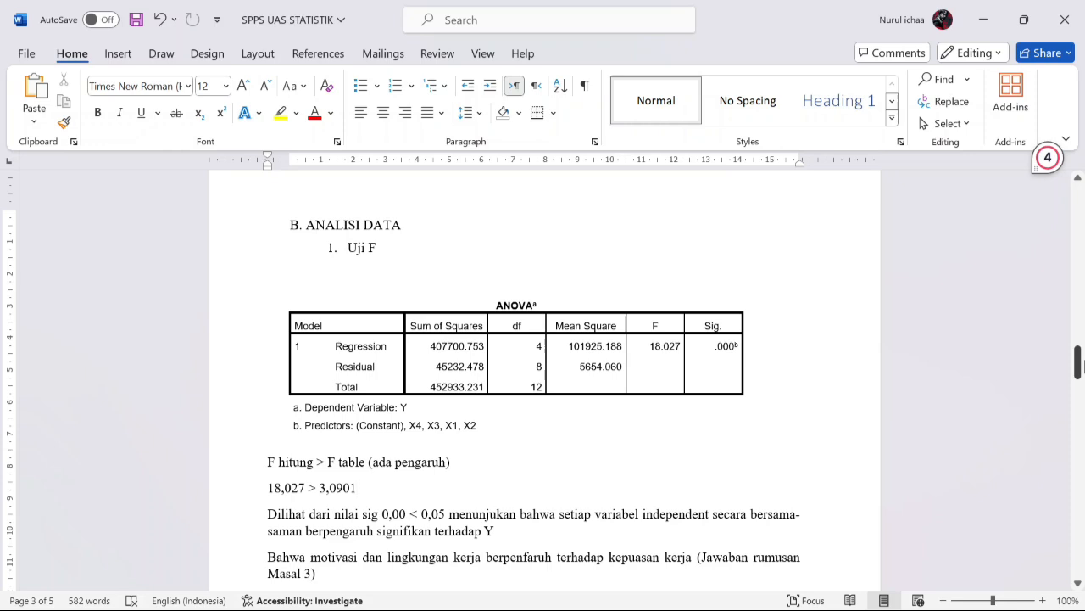
# Step: Go to the Uji T section in Word, compare its Coefficients table with the SPSS output, and examine the criteria table for X1–X4
pyautogui.moveTo(1083, 362); pyautogui.dragTo(1079, 396)
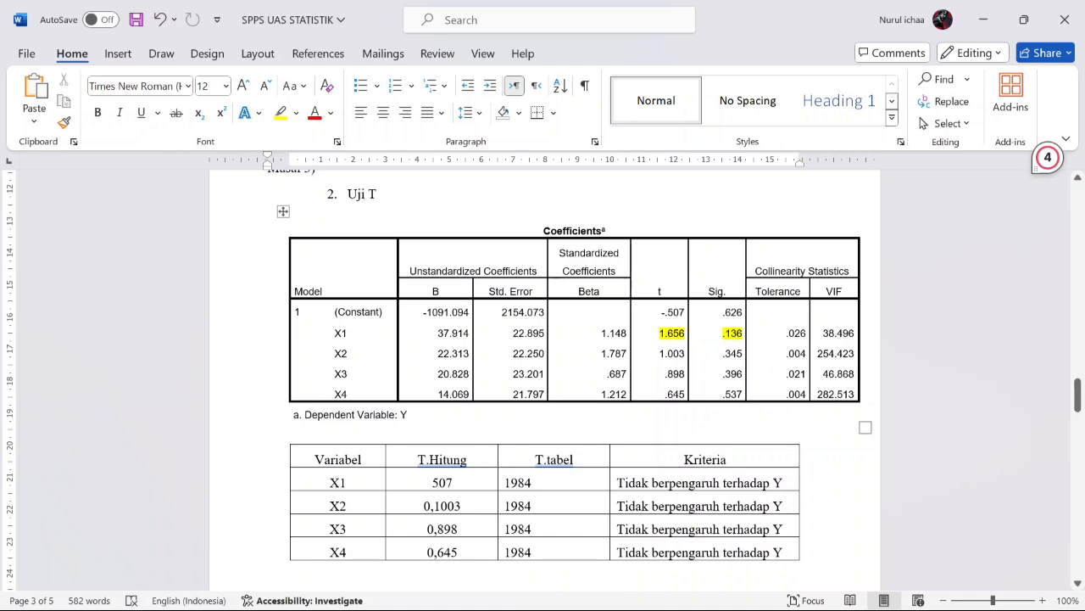
pyautogui.moveTo(494, 608)
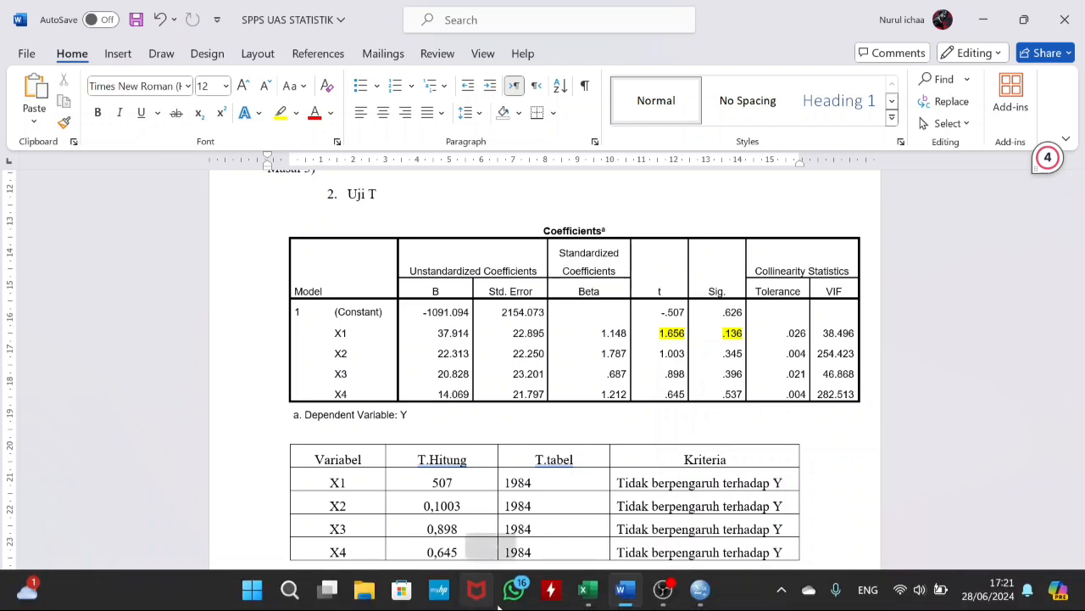
pyautogui.moveTo(699, 589)
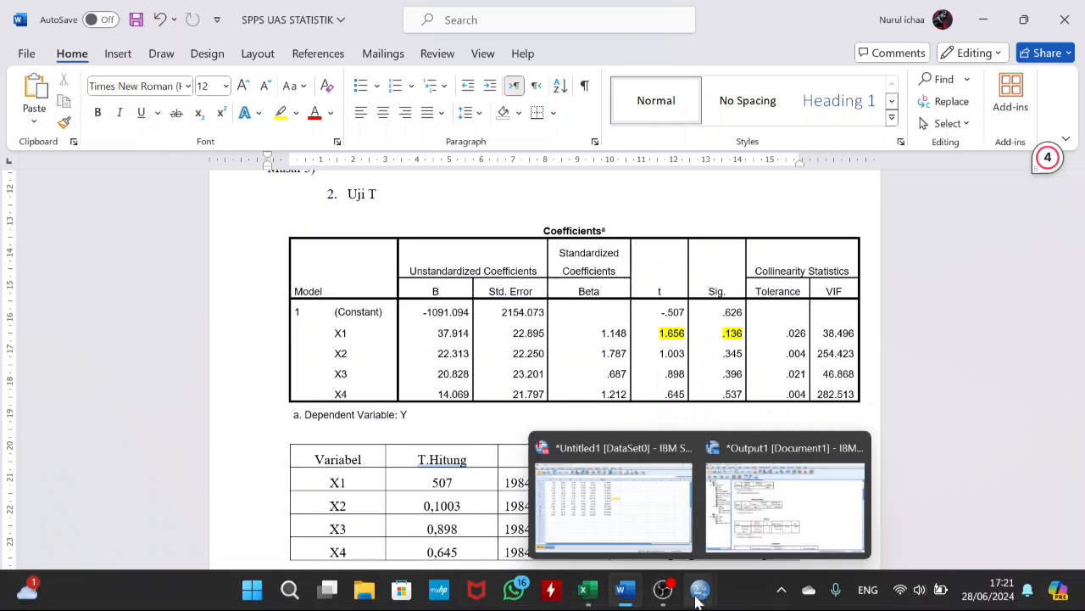
pyautogui.click(744, 559)
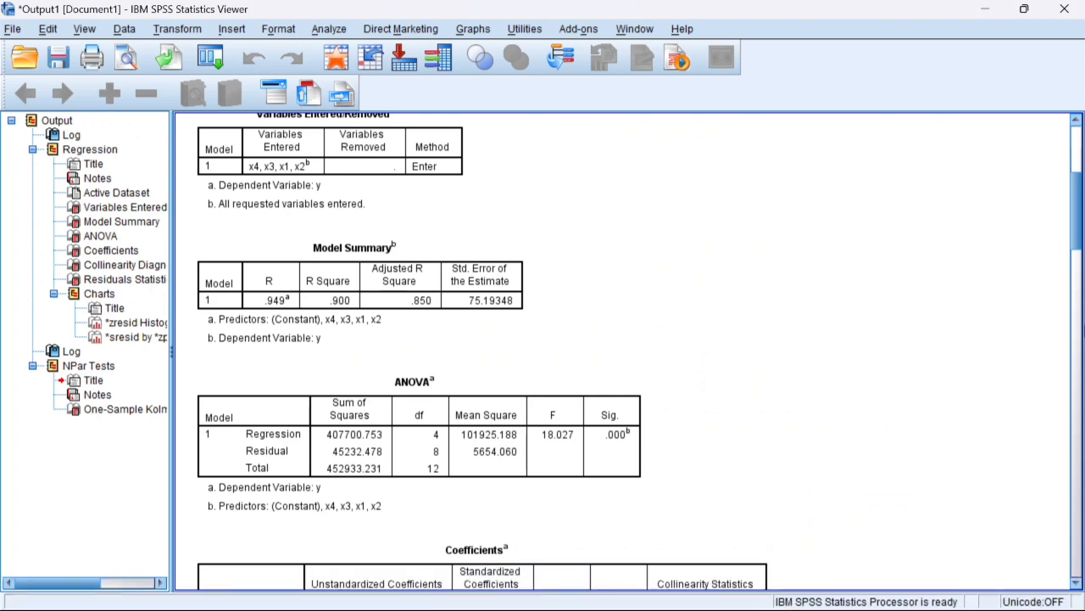
pyautogui.moveTo(1075, 191); pyautogui.dragTo(1075, 249)
pyautogui.click(544, 247)
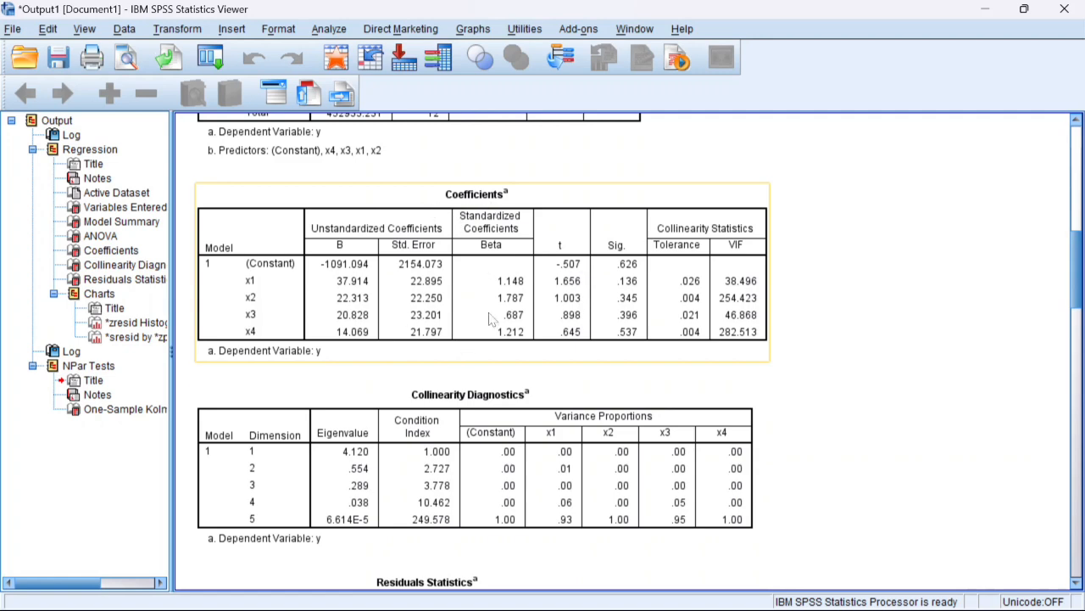
pyautogui.moveTo(467, 609)
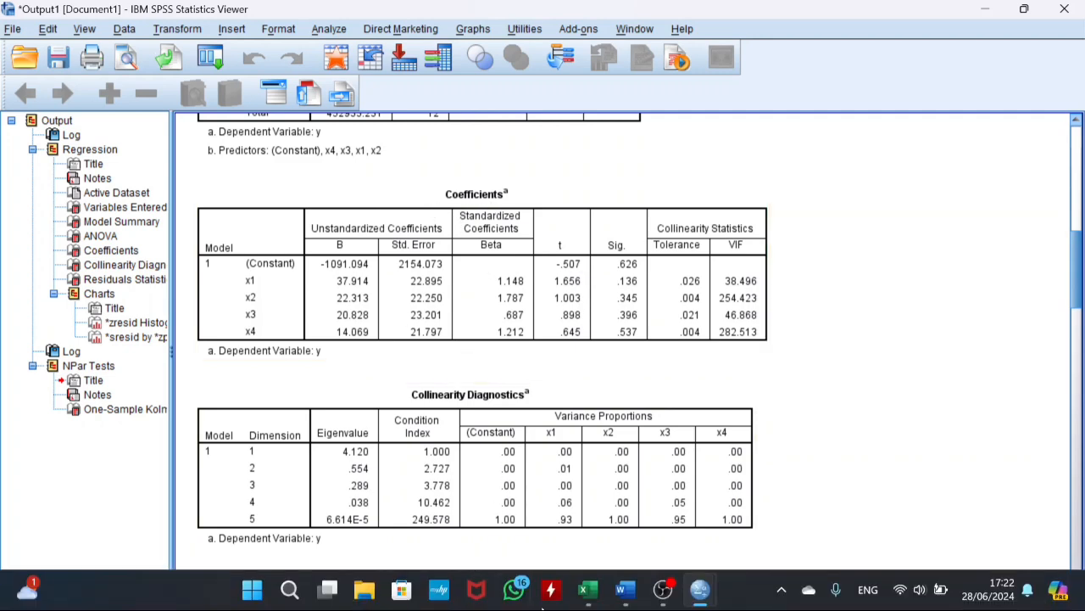
pyautogui.click(623, 591)
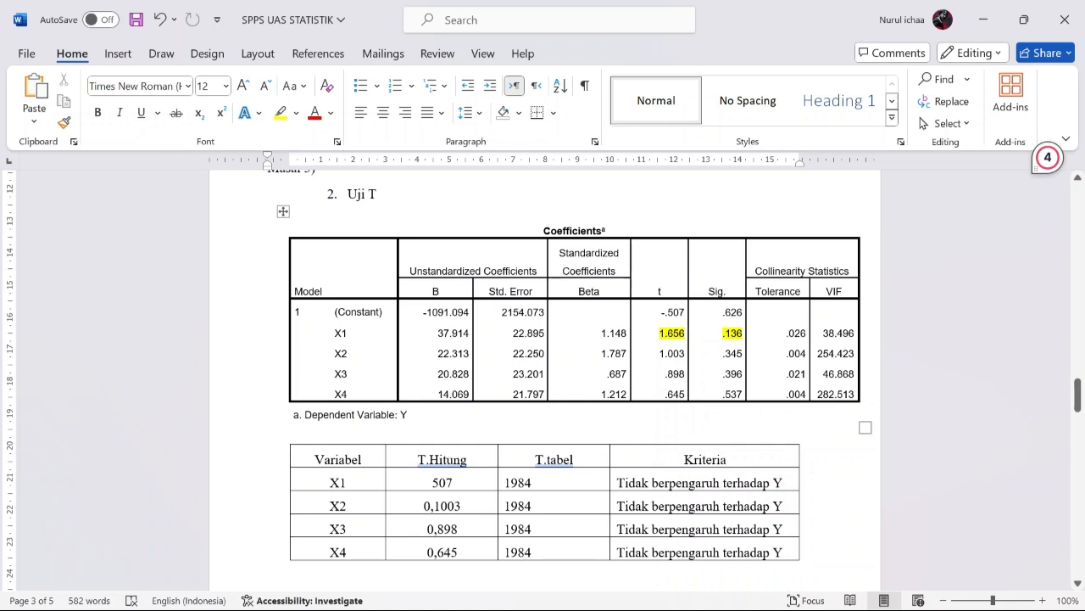
pyautogui.moveTo(617, 529); pyautogui.dragTo(783, 529)
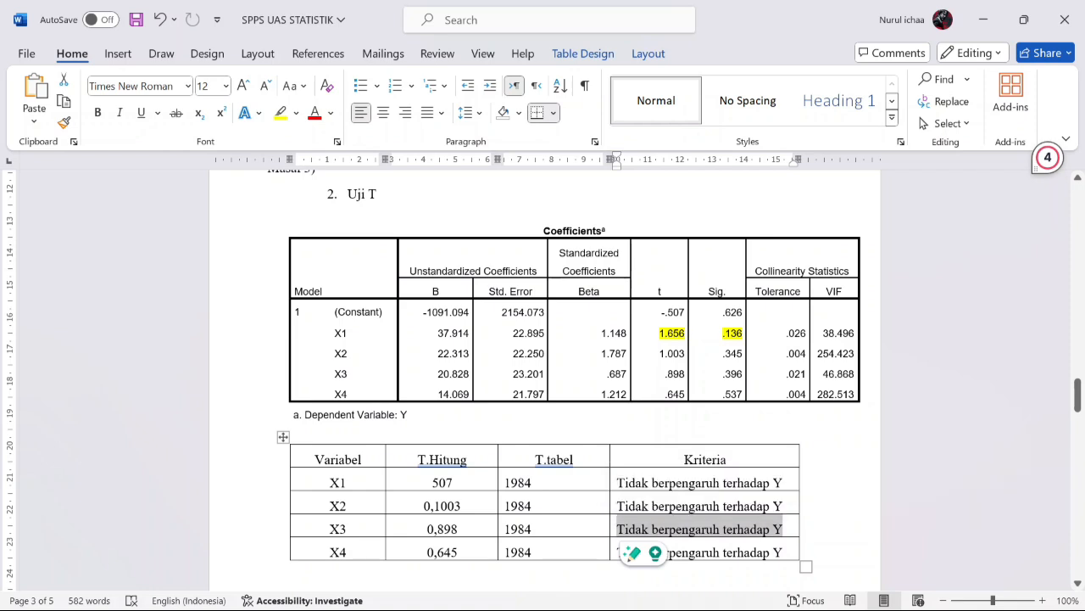
pyautogui.click(801, 523)
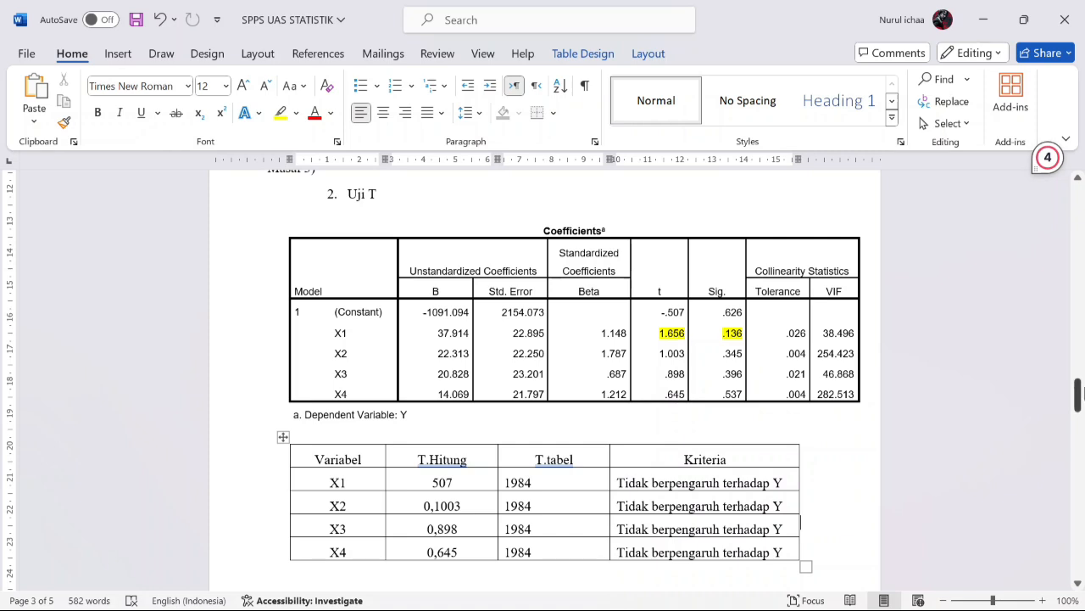
# Step: Read the numbered conclusions, check the R Square value under Koefesien Determinasi, and go to the regression equation under Persamaan Regresi
pyautogui.moveTo(1080, 381); pyautogui.dragTo(1077, 421)
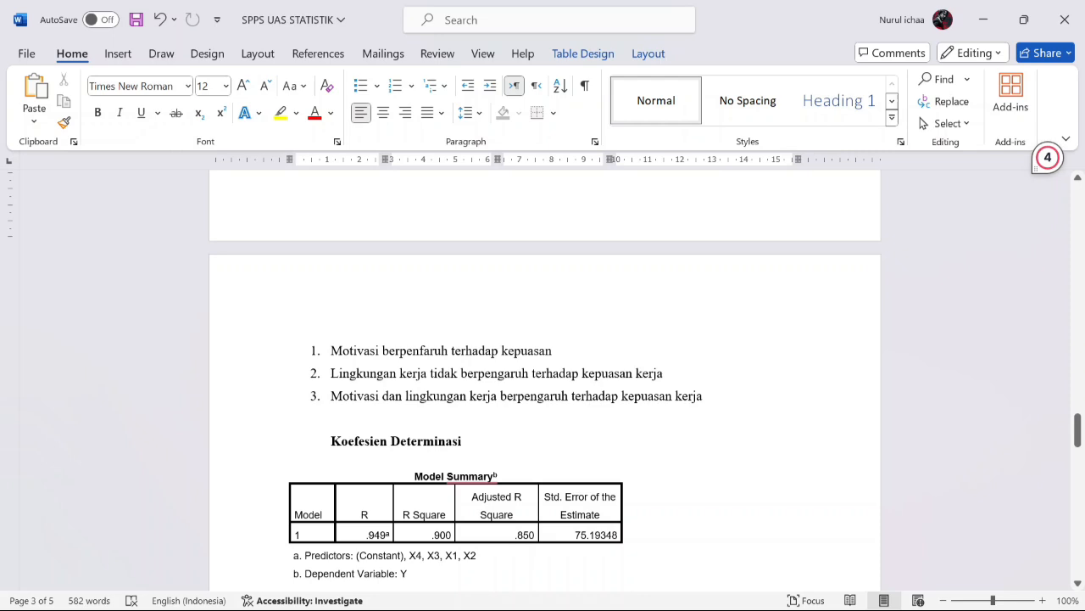
pyautogui.moveTo(1077, 429); pyautogui.dragTo(1077, 450)
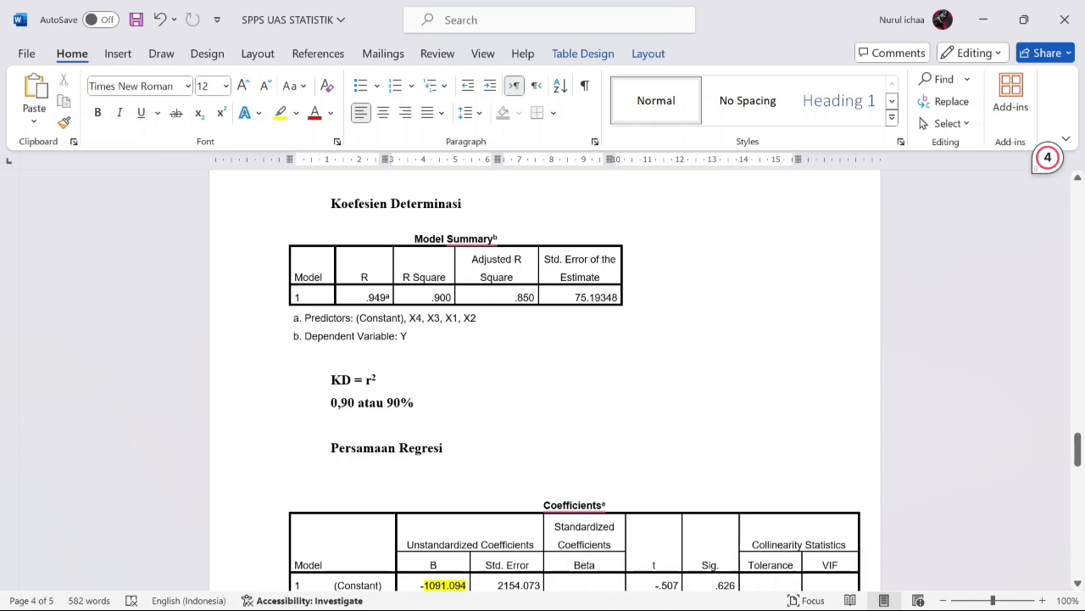
pyautogui.moveTo(432, 297); pyautogui.dragTo(455, 297)
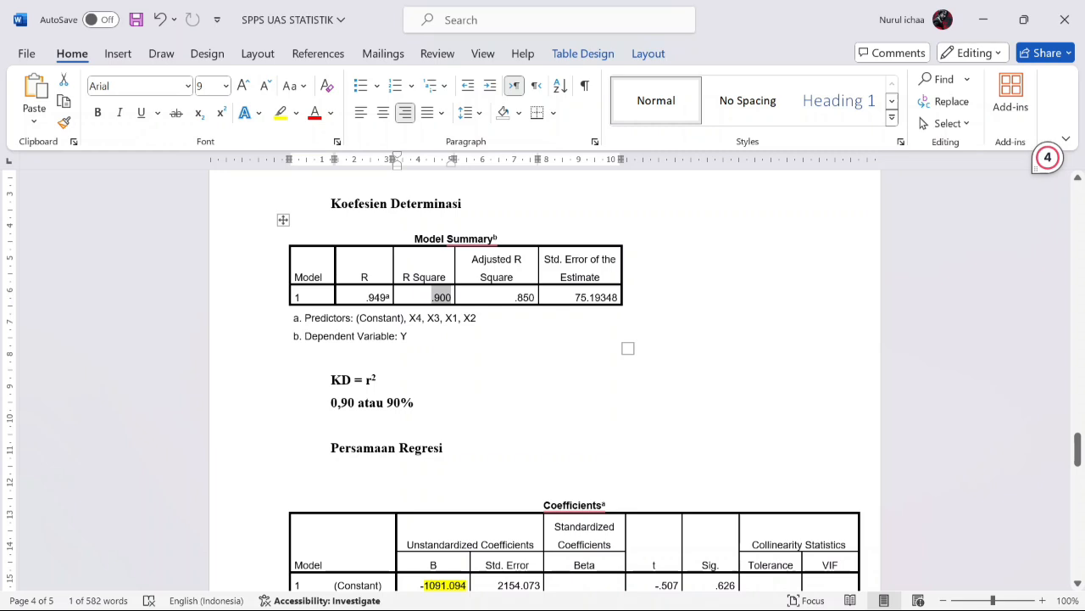
pyautogui.moveTo(1075, 458); pyautogui.dragTo(1074, 485)
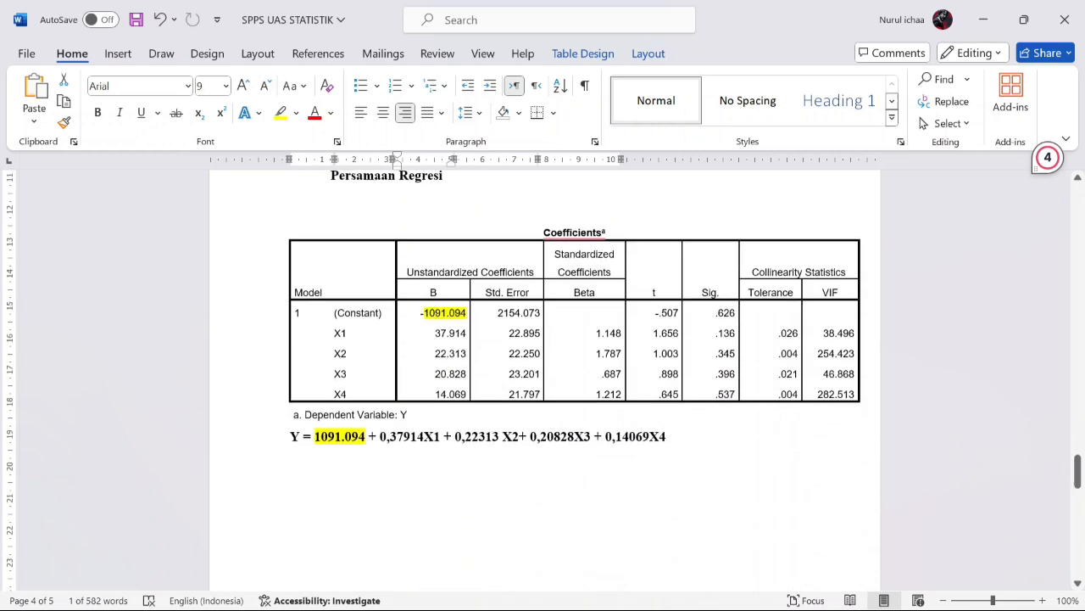